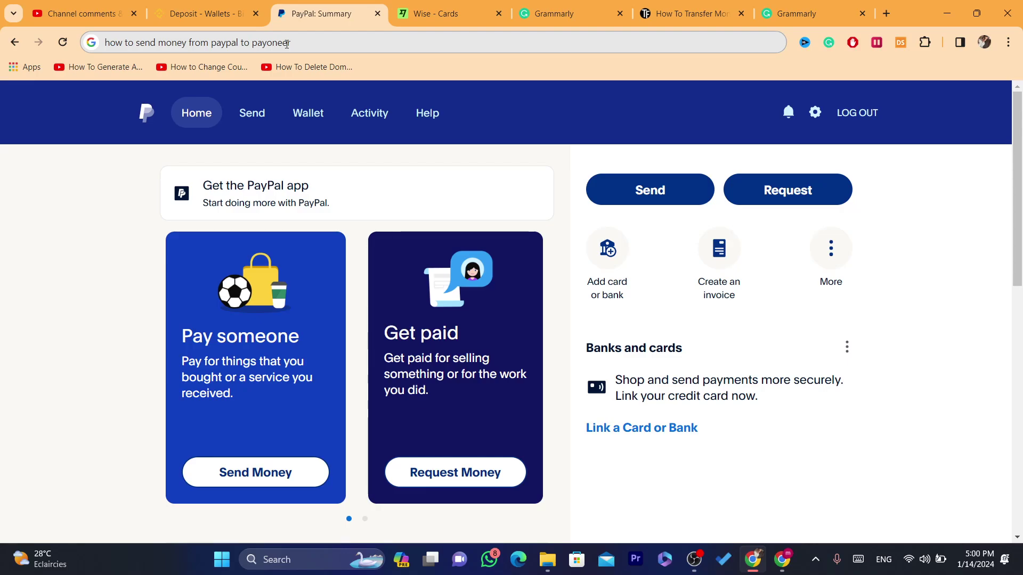
# Open a browser window with the Windows-logo Chrome profile, close its WhatsApp page and maximize the window.
pyautogui.click(753, 560)
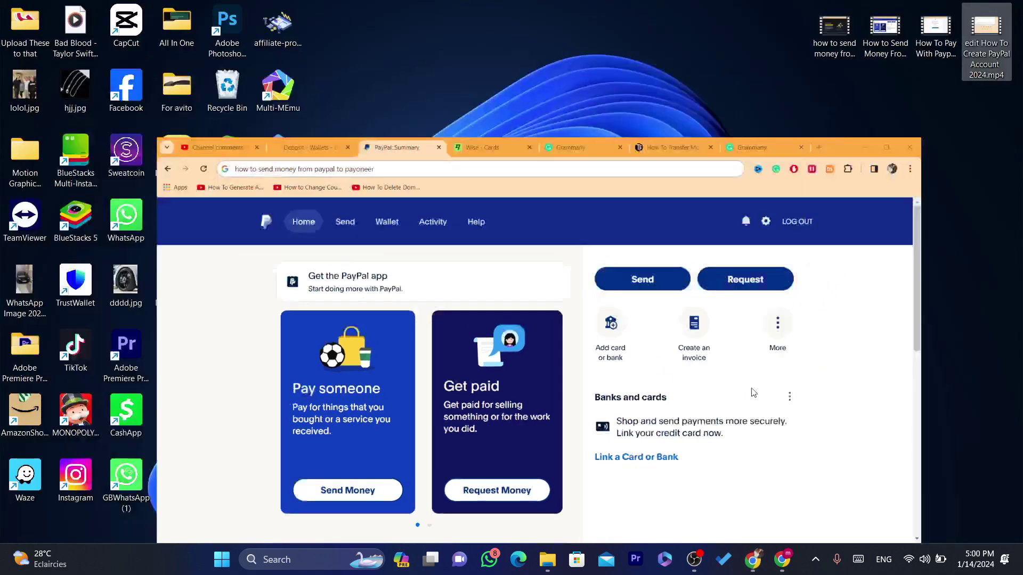
pyautogui.rightClick(759, 563)
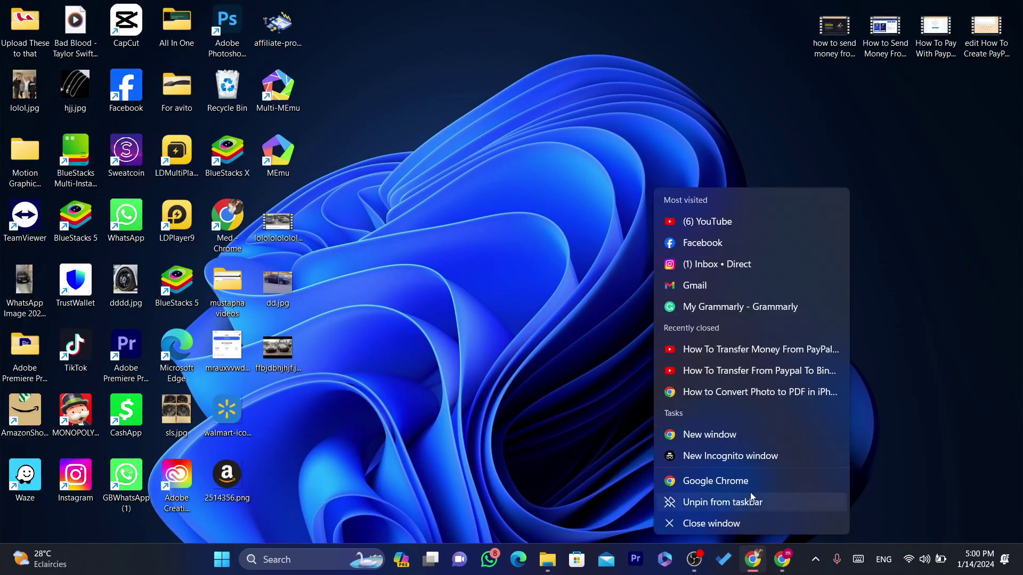
pyautogui.click(715, 481)
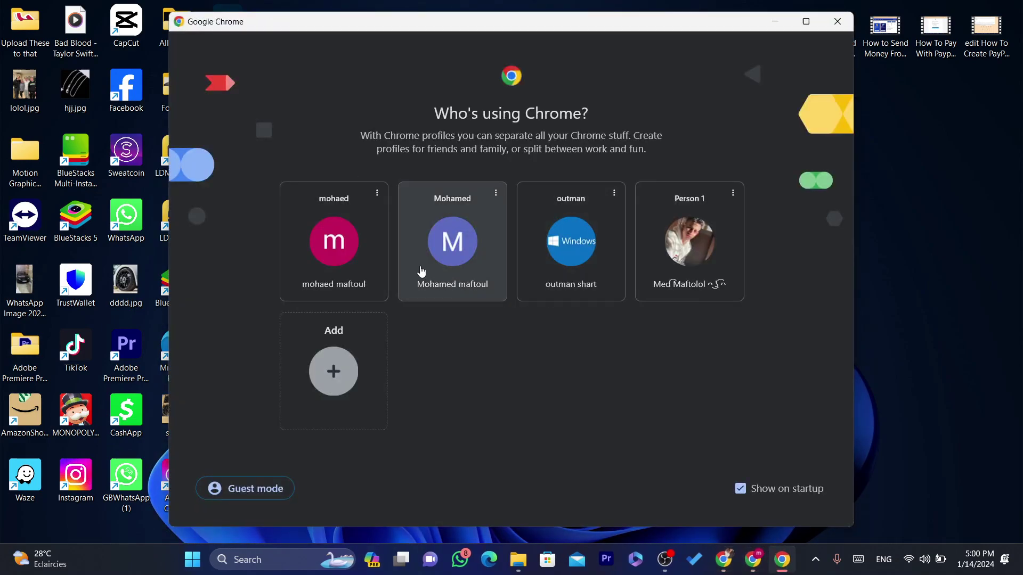
pyautogui.click(582, 267)
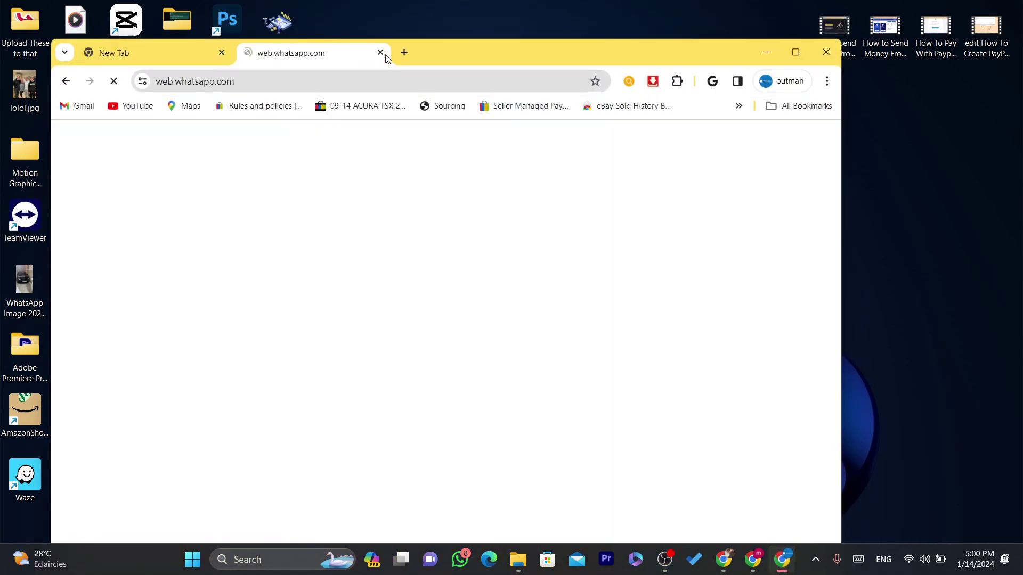
pyautogui.click(385, 55)
pyautogui.doubleClick(341, 50)
# Go to the Payoneer website and switch its language to English.
pyautogui.click(362, 46)
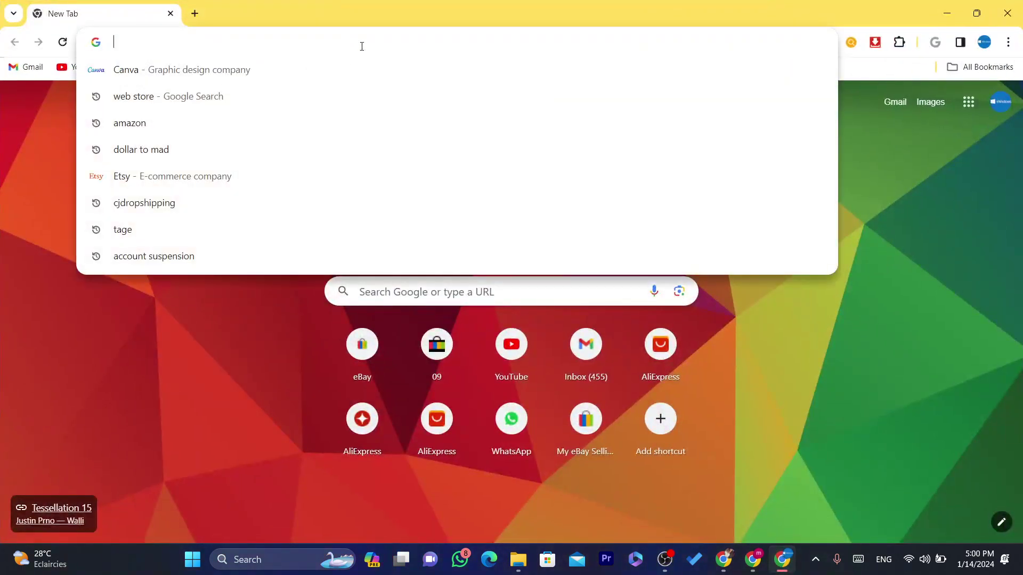
pyautogui.write('pay')
pyautogui.press('Return')
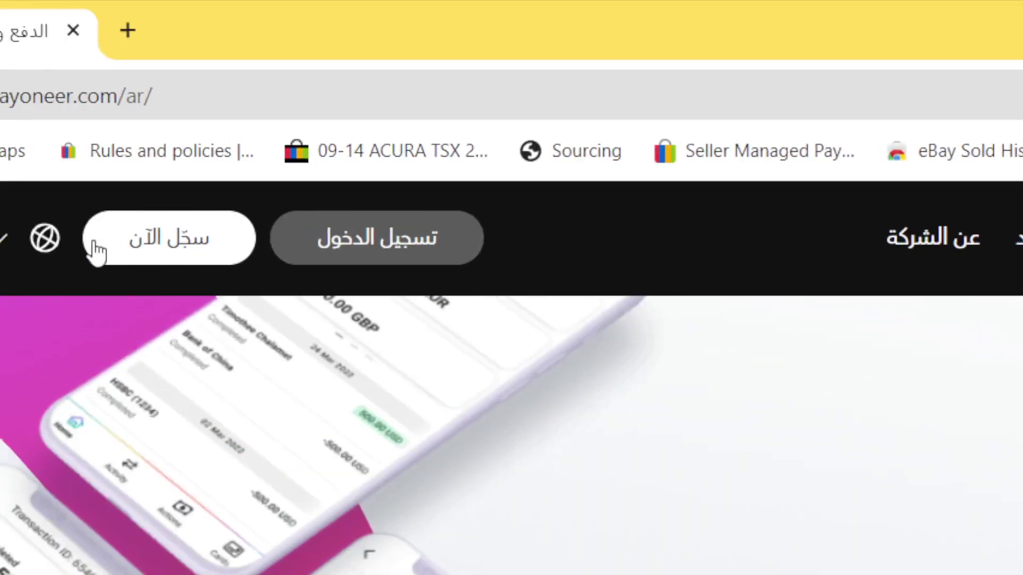
pyautogui.click(3, 238)
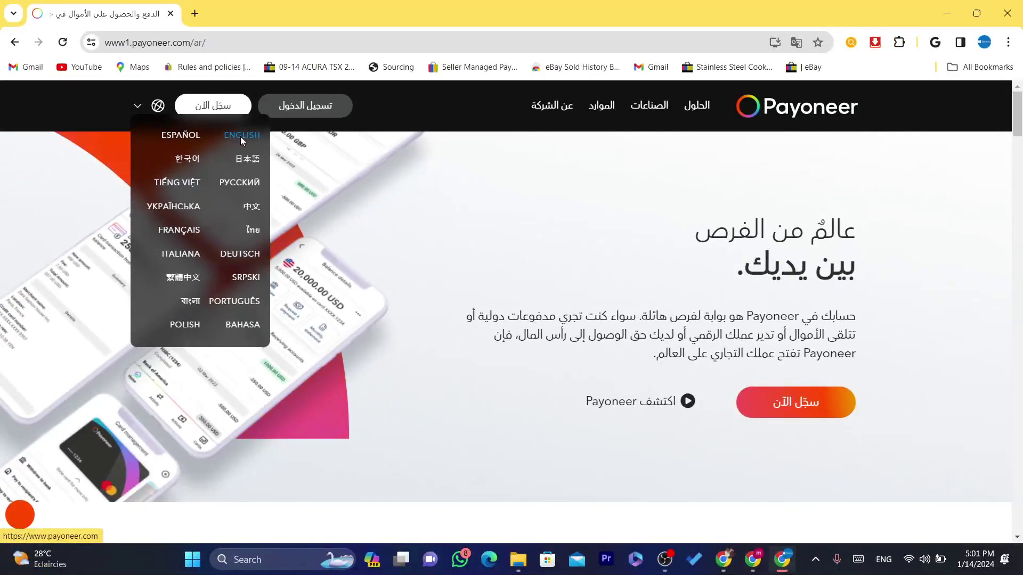
pyautogui.click(241, 136)
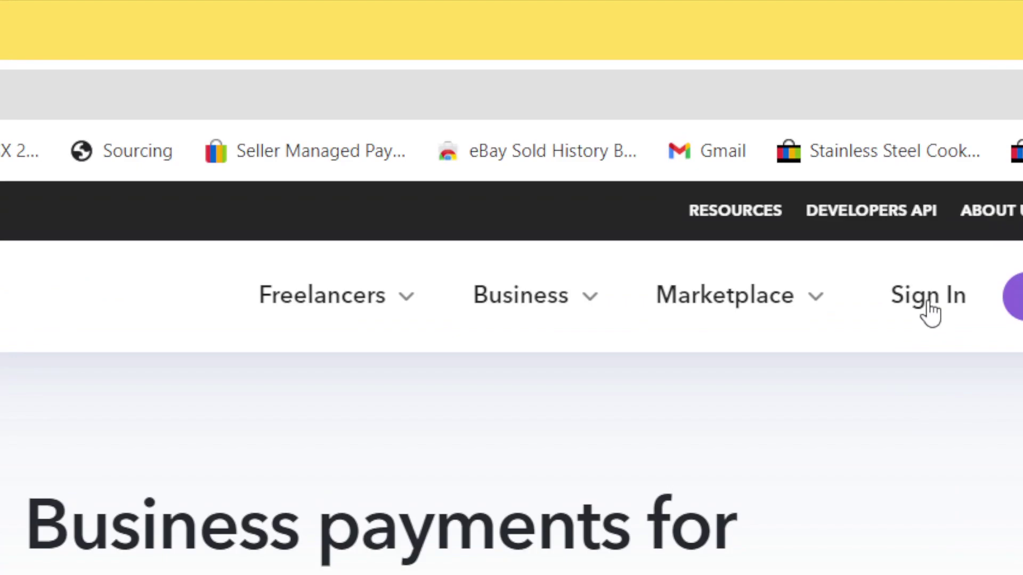
# Sign in to the Payoneer account with the saved credentials.
pyautogui.click(929, 312)
pyautogui.click(89, 95)
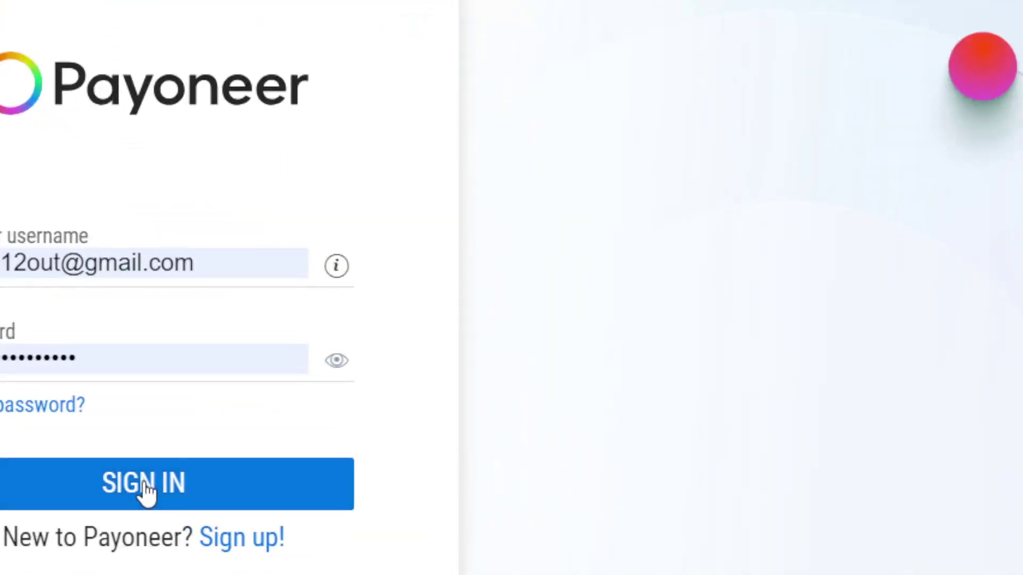
pyautogui.click(142, 486)
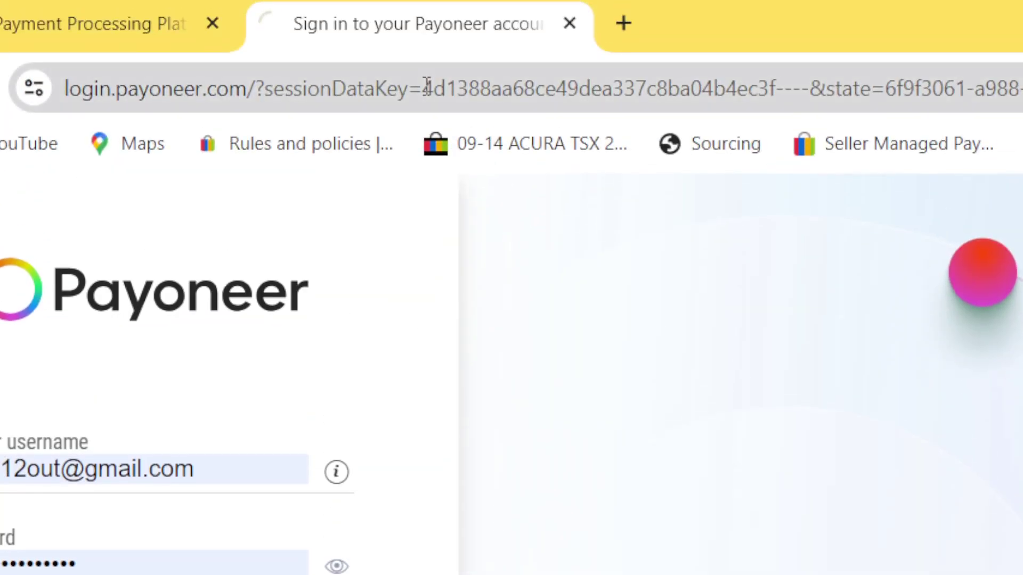
pyautogui.click(423, 89)
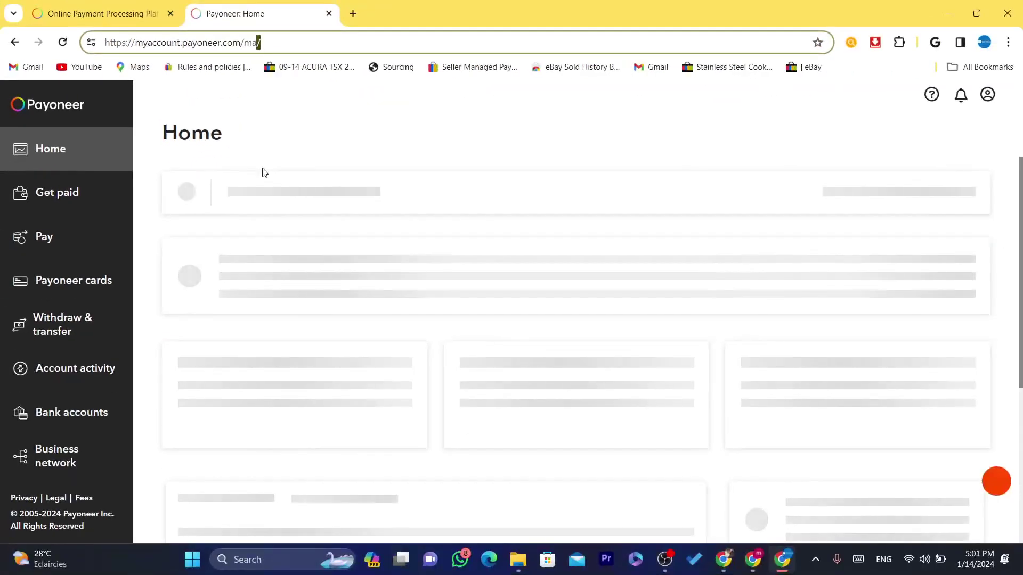
# Review the currency balances and latest transactions on the Payoneer home page.
pyautogui.moveTo(1021, 181); pyautogui.dragTo(1022, 229)
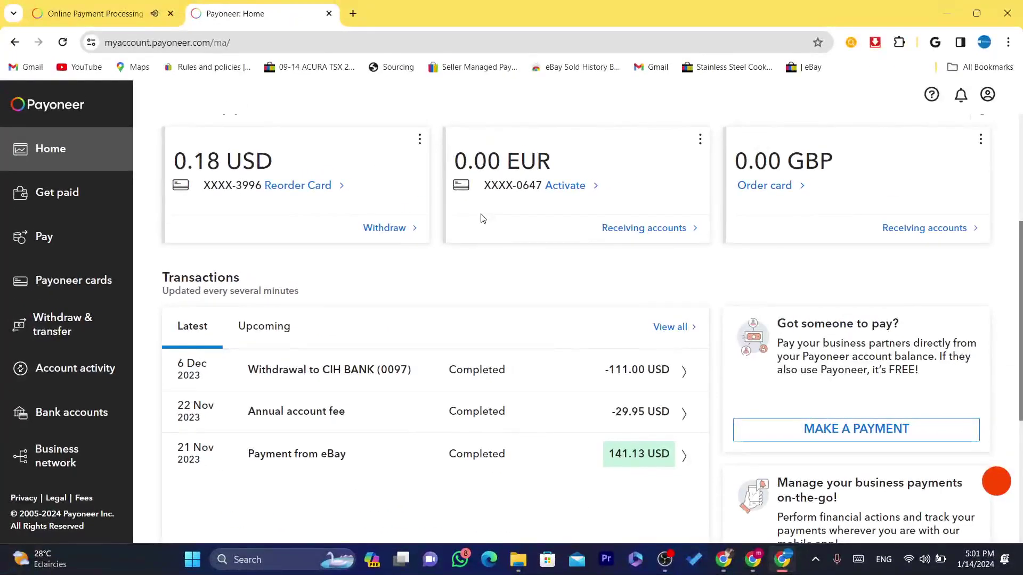
pyautogui.moveTo(440, 160); pyautogui.dragTo(599, 203)
pyautogui.moveTo(182, 152); pyautogui.dragTo(314, 187)
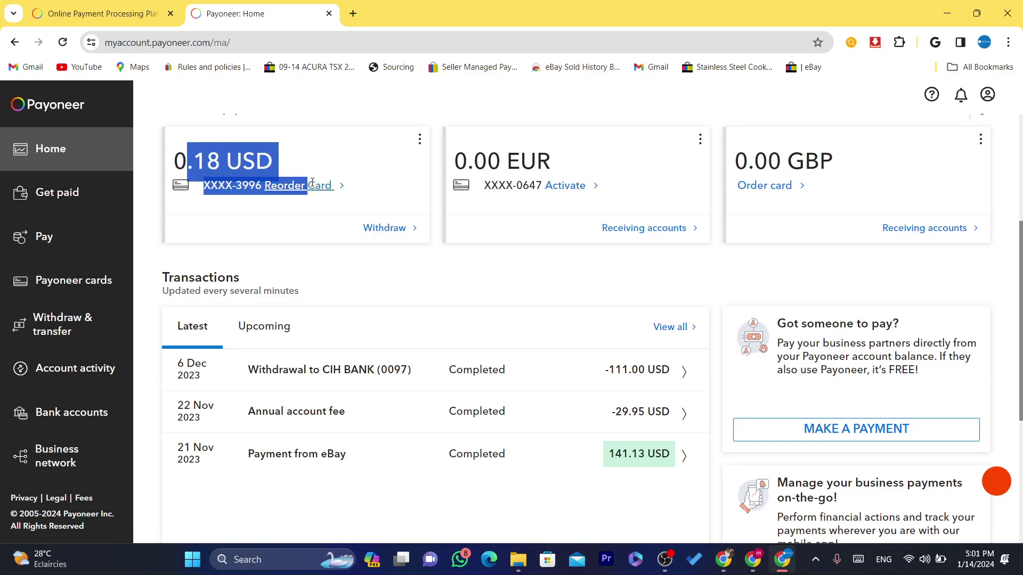
pyautogui.click(987, 281)
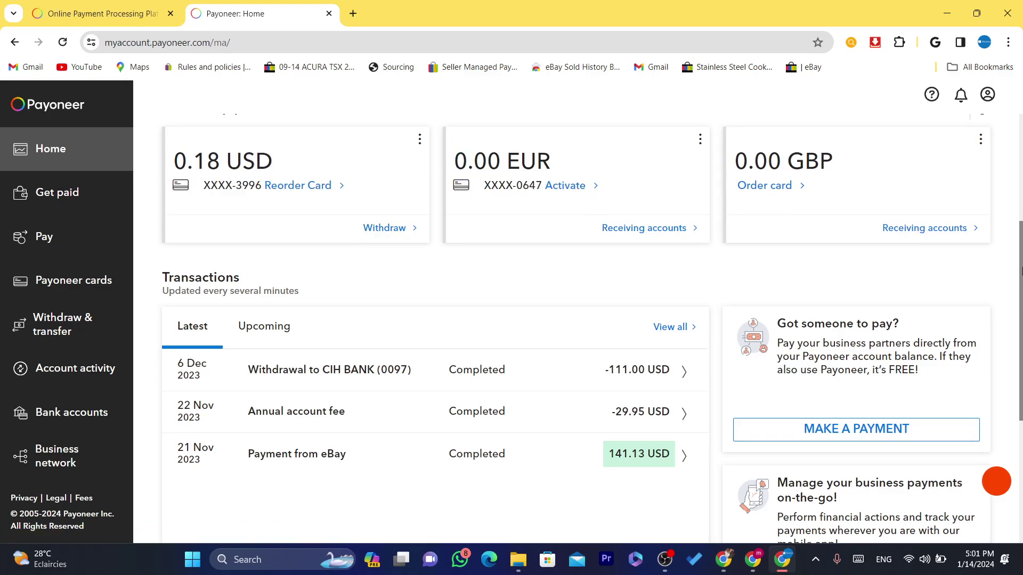
pyautogui.scroll(5, 639, 149)
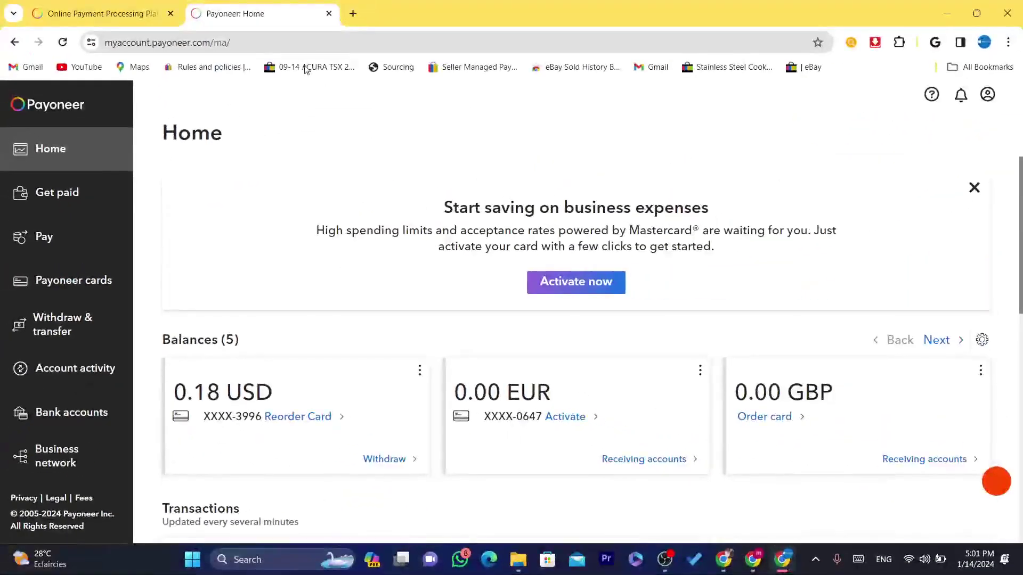
# Switch to the PayPal window to view its home page, and return to the Payoneer window.
pyautogui.click(734, 563)
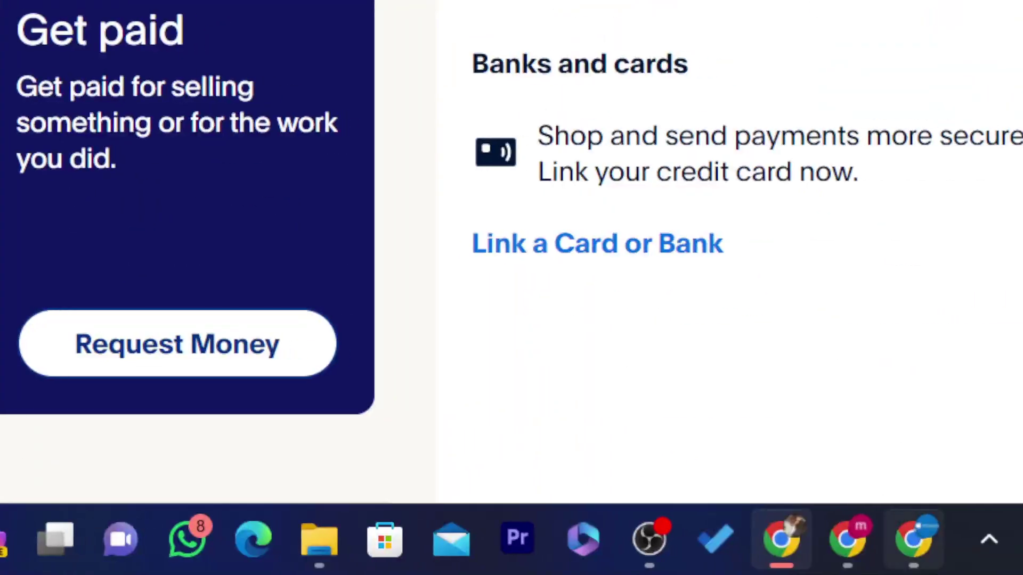
pyautogui.moveTo(912, 537)
pyautogui.moveTo(905, 415)
pyautogui.click(861, 501)
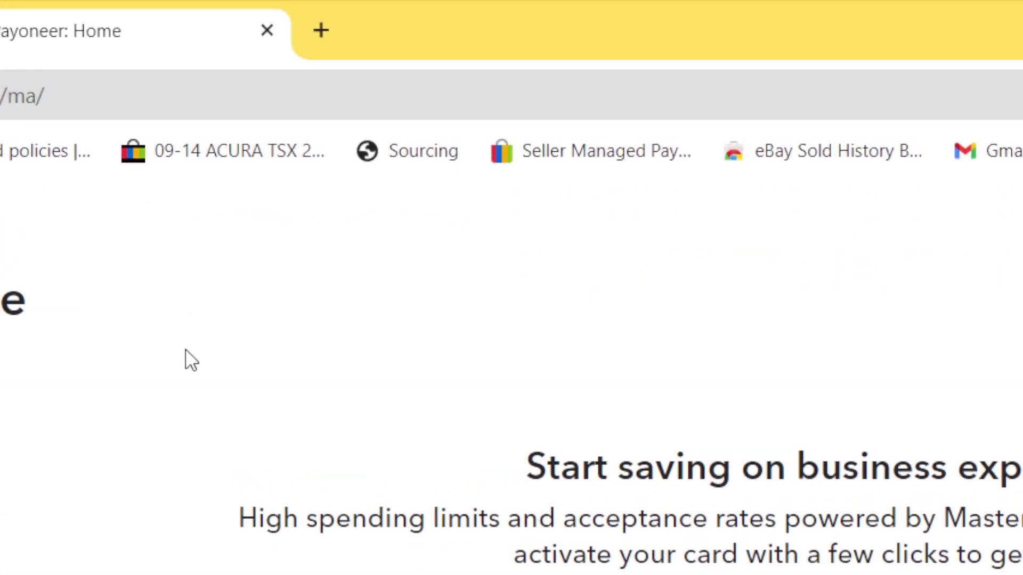
# Look through the Get paid, Pay and Payoneer cards sections of the account.
pyautogui.click(79, 203)
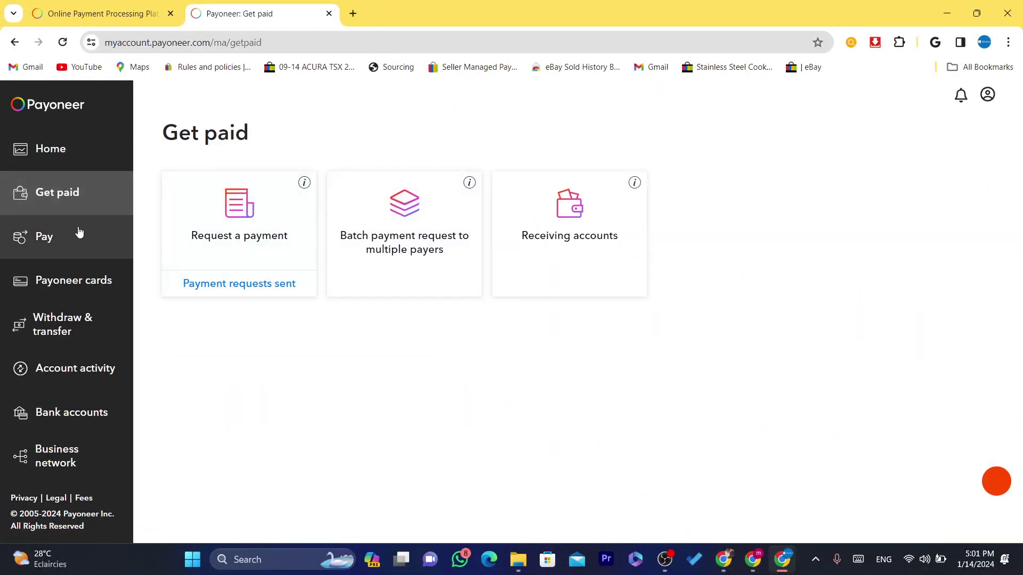
pyautogui.click(77, 232)
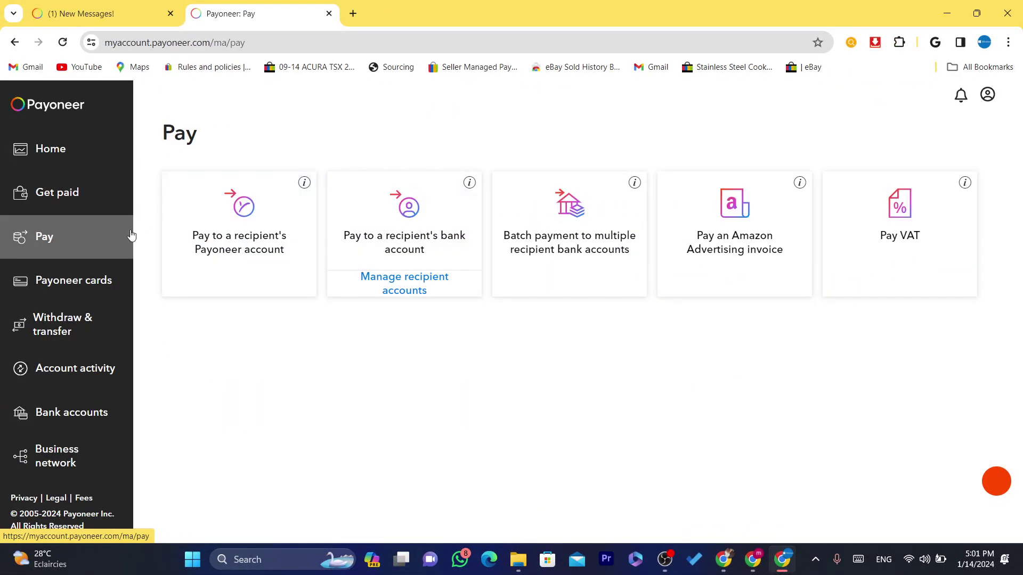
pyautogui.click(53, 269)
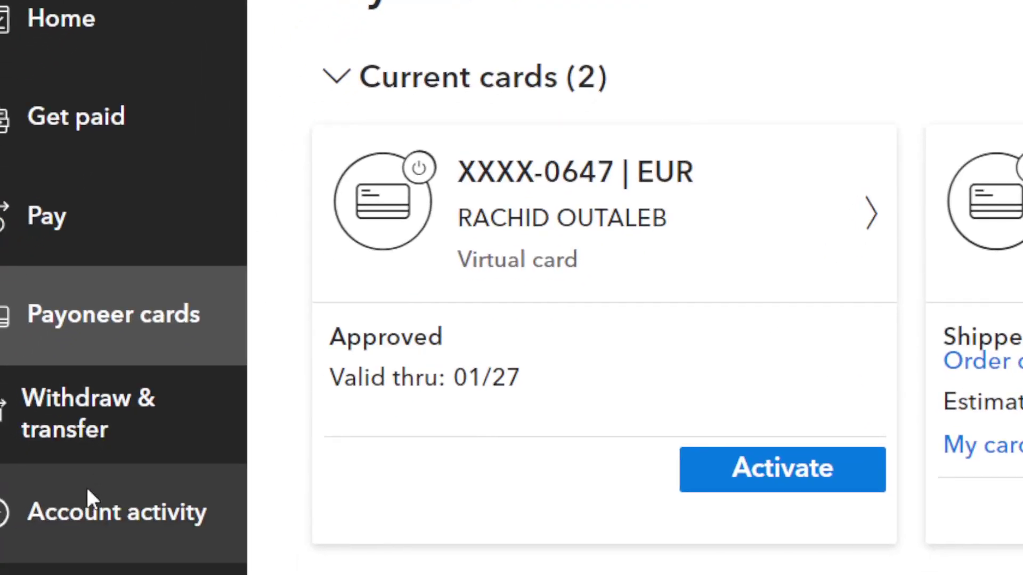
# View the bank accounts for withdrawal and return to the Bank accounts overview.
pyautogui.click(90, 498)
pyautogui.click(101, 498)
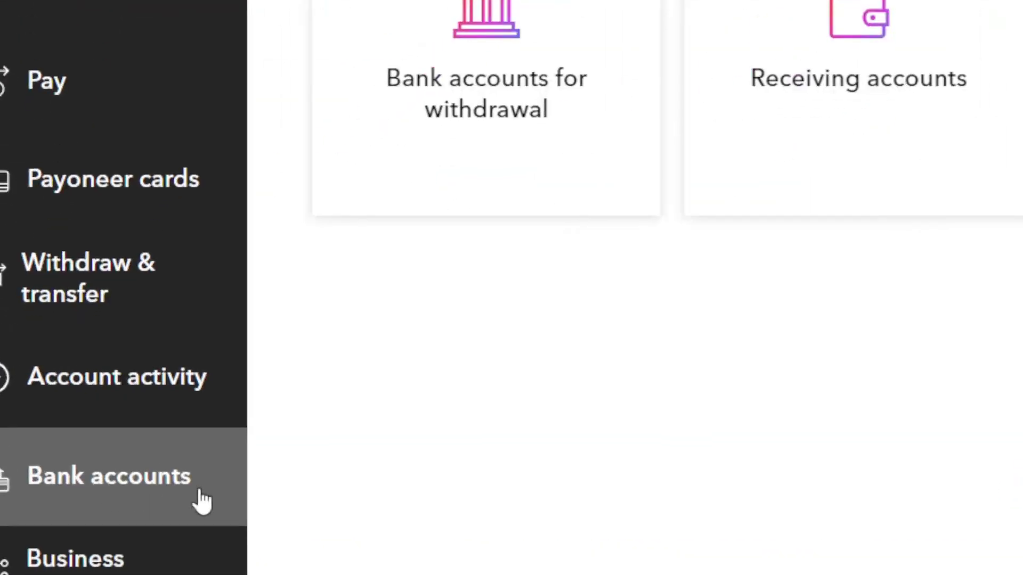
pyautogui.click(468, 97)
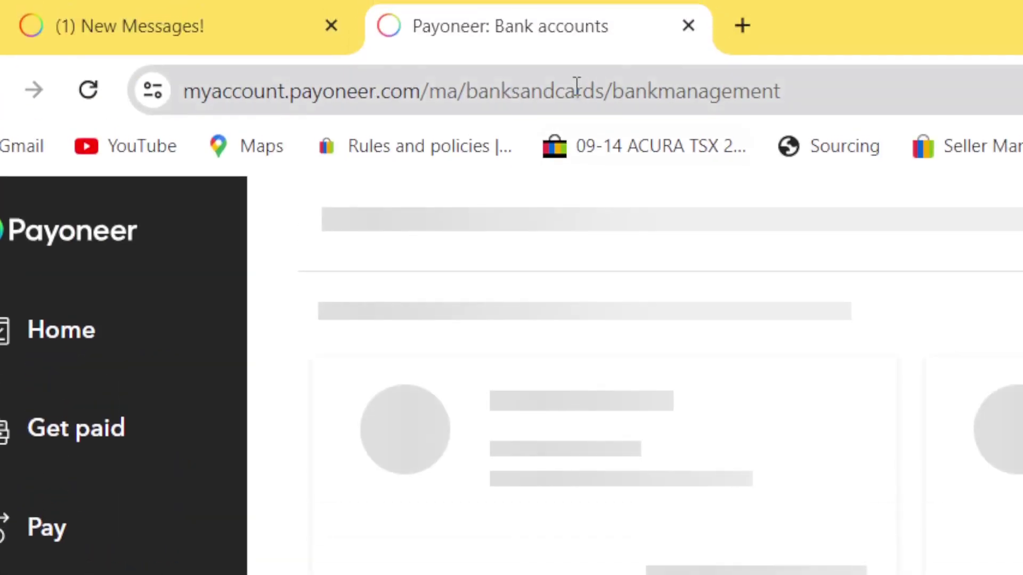
pyautogui.click(574, 87)
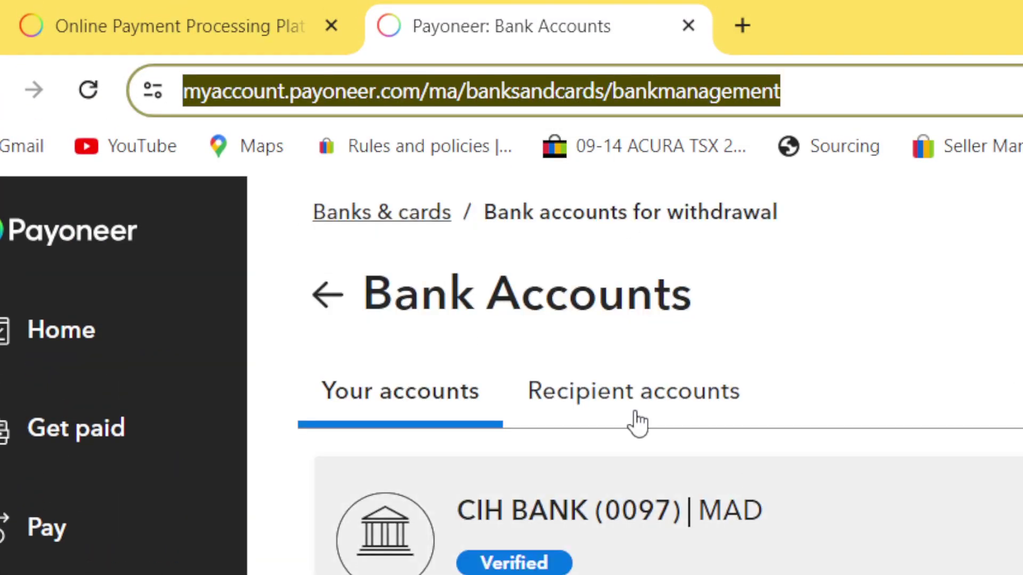
pyautogui.click(13, 93)
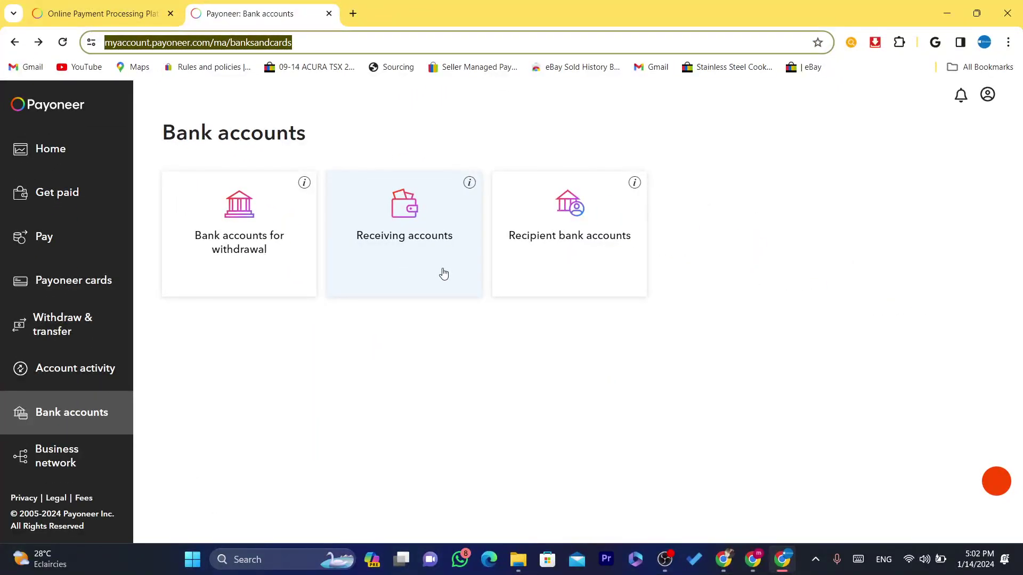
# Look over the approved receiving accounts and go back to the Bank accounts overview.
pyautogui.click(400, 222)
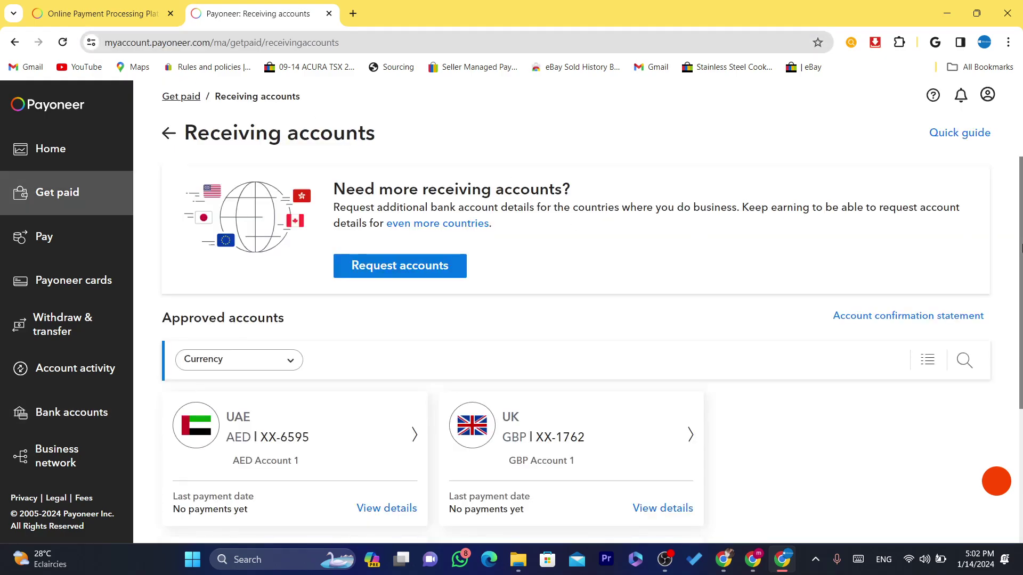
pyautogui.scroll(-2, 925, 299)
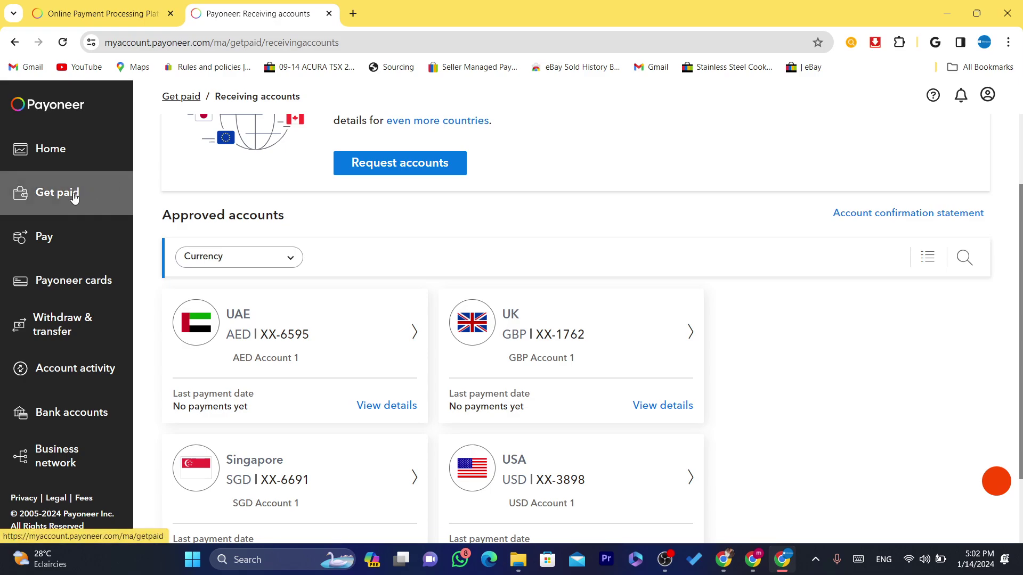
pyautogui.click(12, 45)
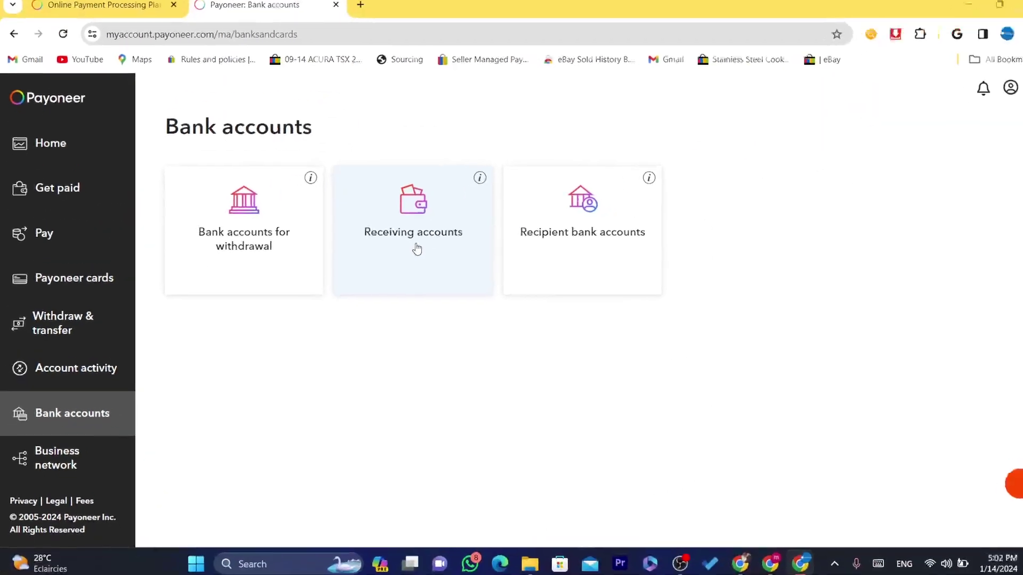
# Open the receiving accounts and examine the account details of the UK GBP account.
pyautogui.click(416, 250)
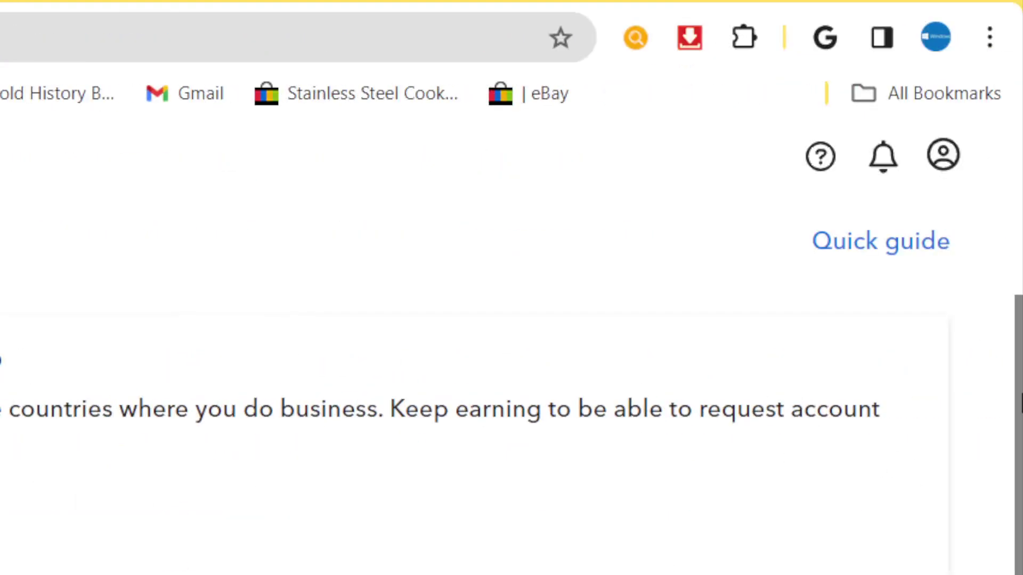
pyautogui.scroll(-3, 511, 426)
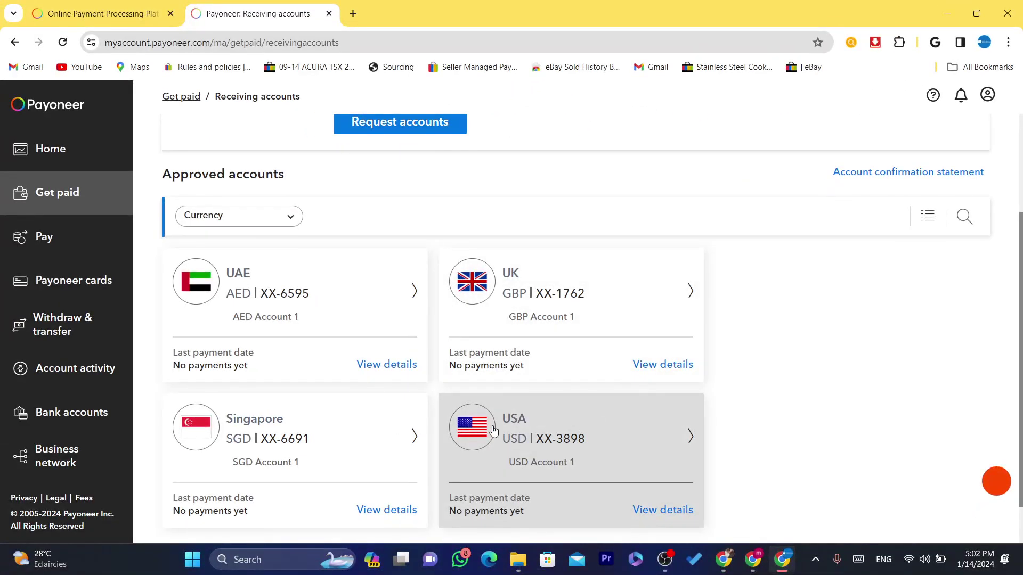
pyautogui.scroll(-1, 561, 430)
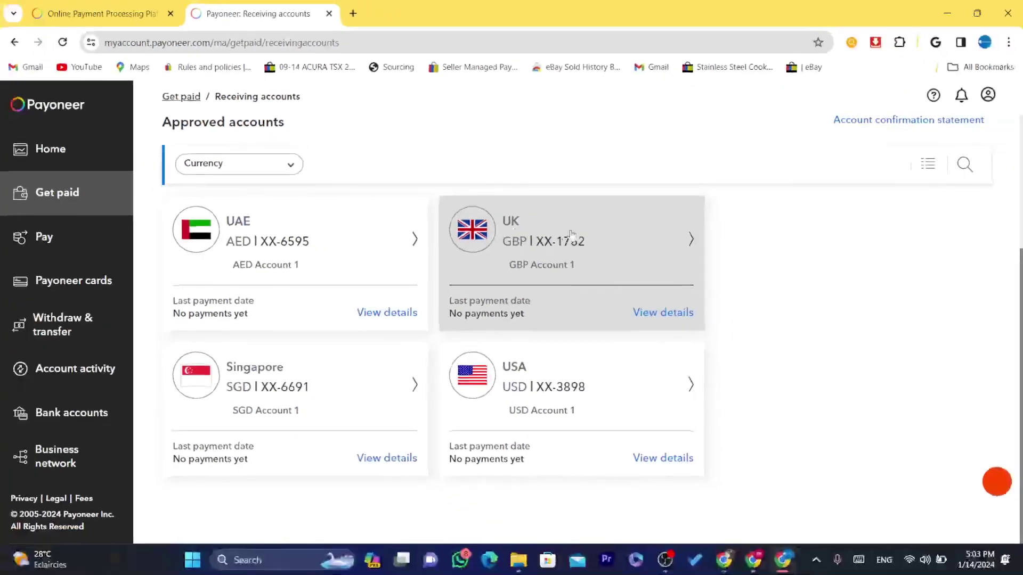
pyautogui.click(778, 498)
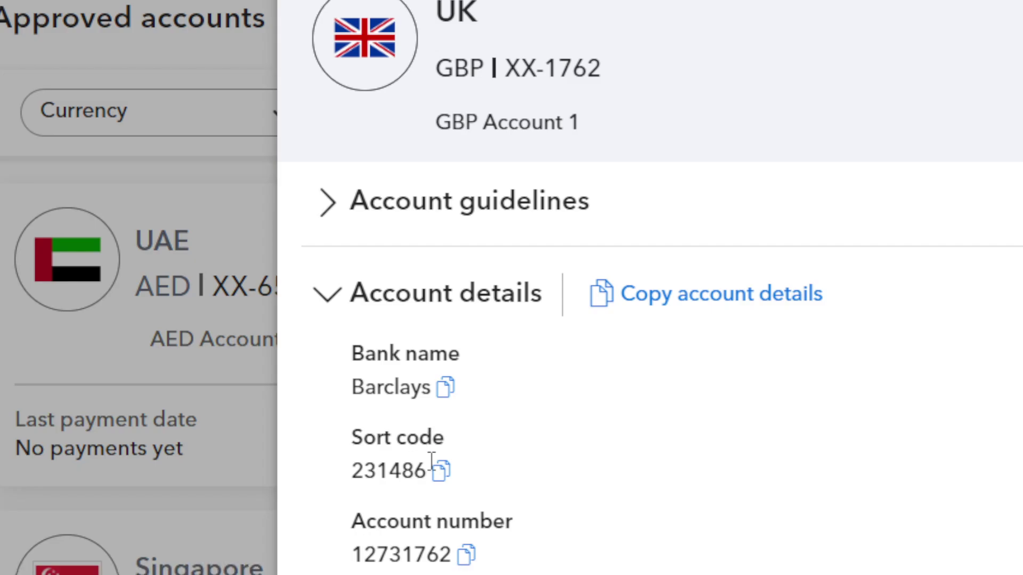
pyautogui.moveTo(366, 531); pyautogui.dragTo(515, 530)
pyautogui.click(878, 430)
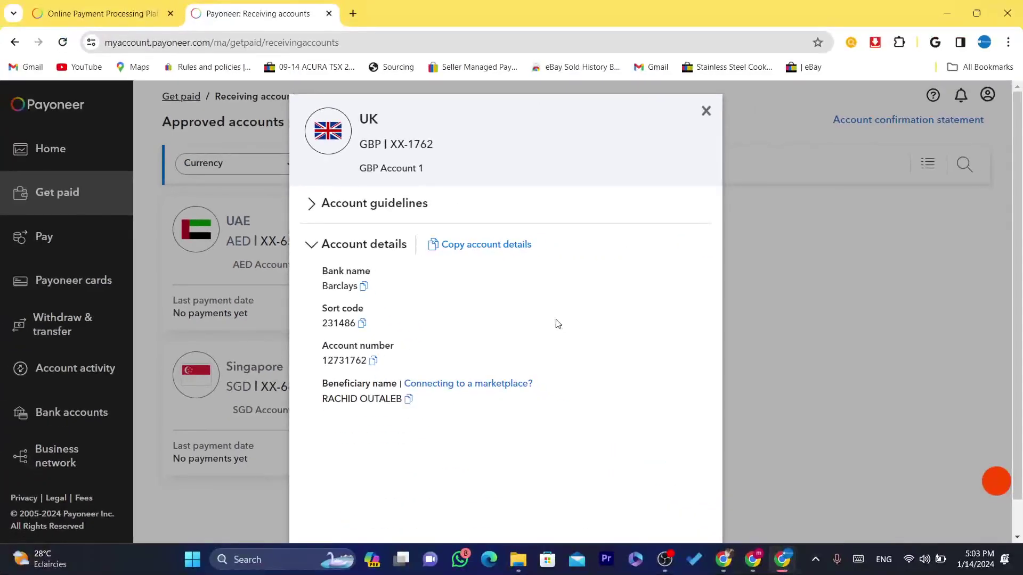
# Check the PayPal home page in its own window and return to the UK GBP account details in Payoneer.
pyautogui.click(723, 559)
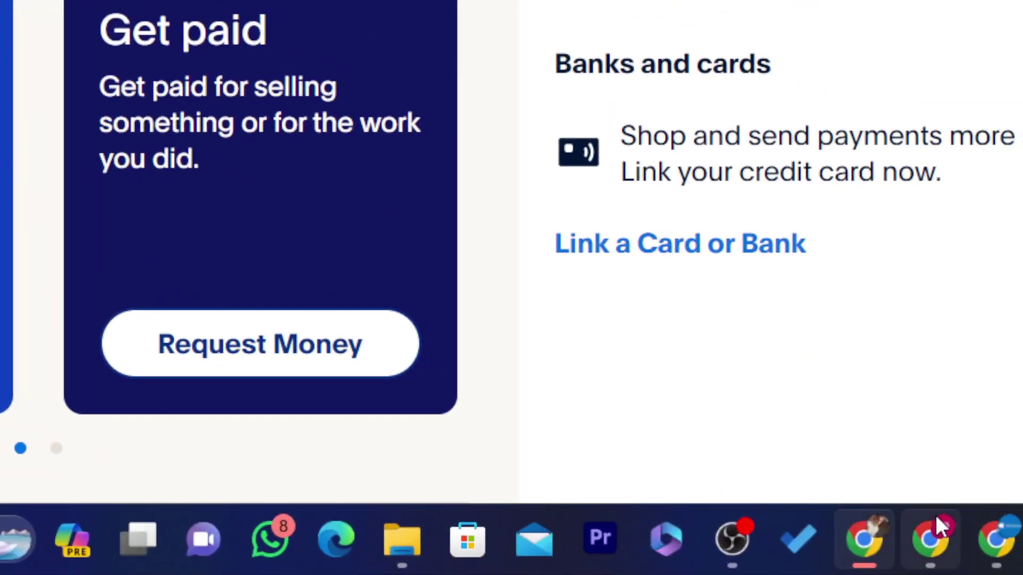
pyautogui.click(935, 515)
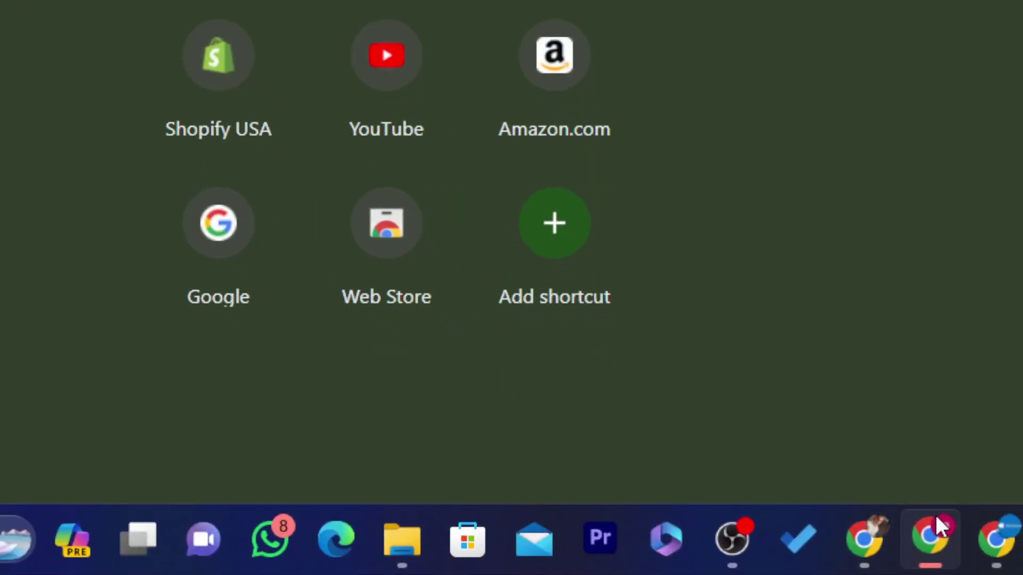
pyautogui.click(990, 548)
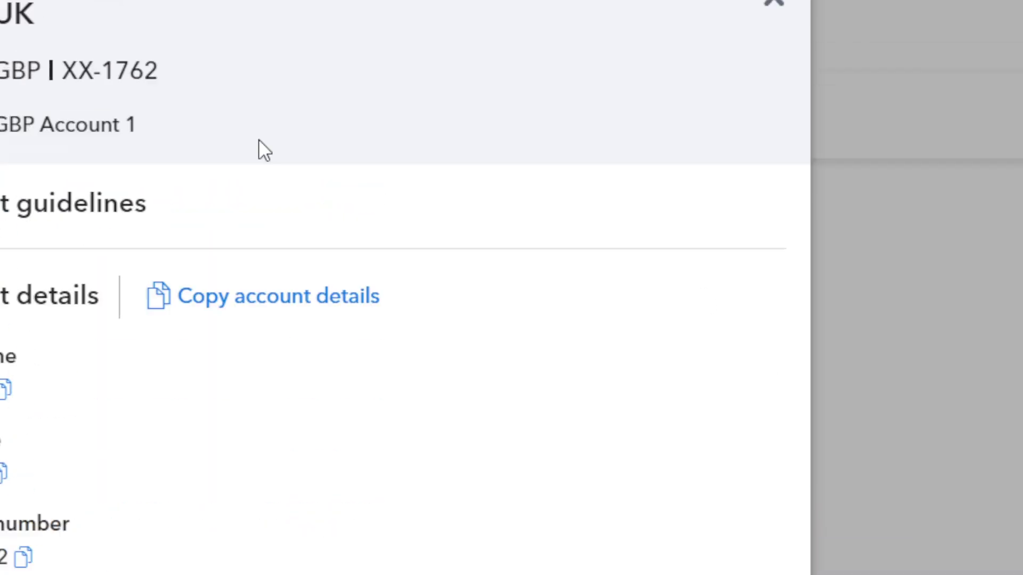
# Leave the UK GBP account, view the USA USD account details and return to the approved accounts.
pyautogui.click(777, 100)
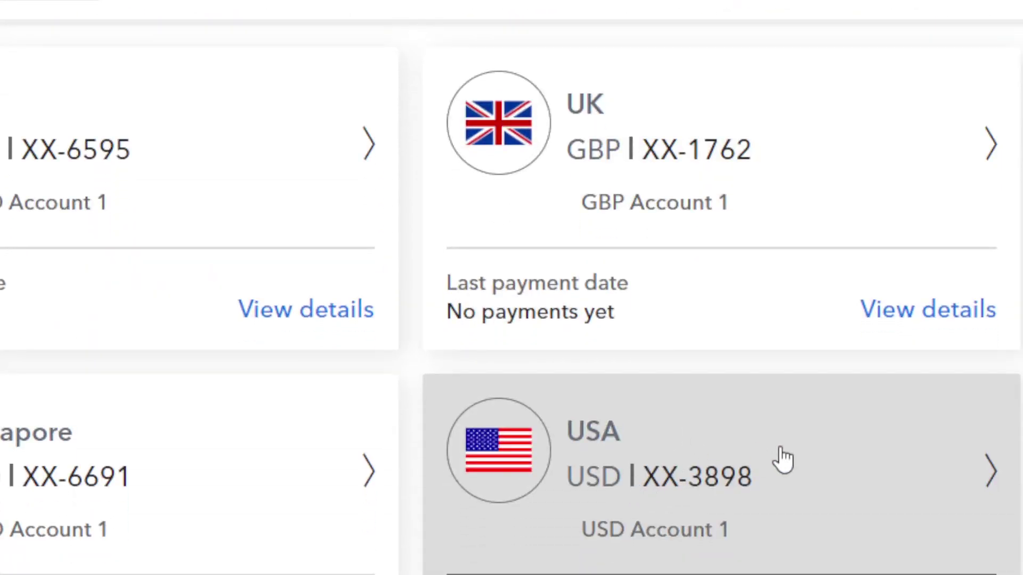
pyautogui.click(741, 449)
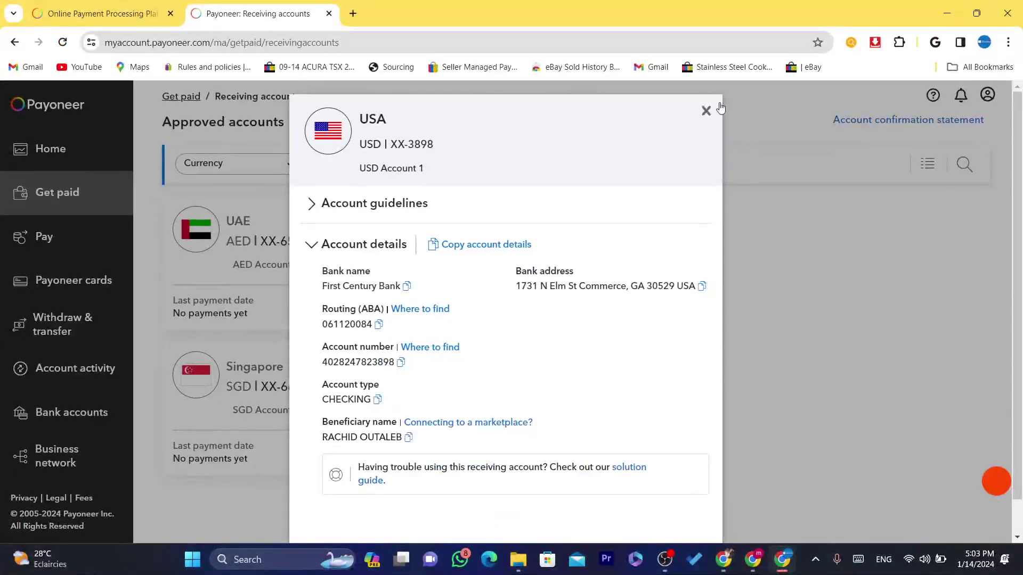
pyautogui.click(705, 113)
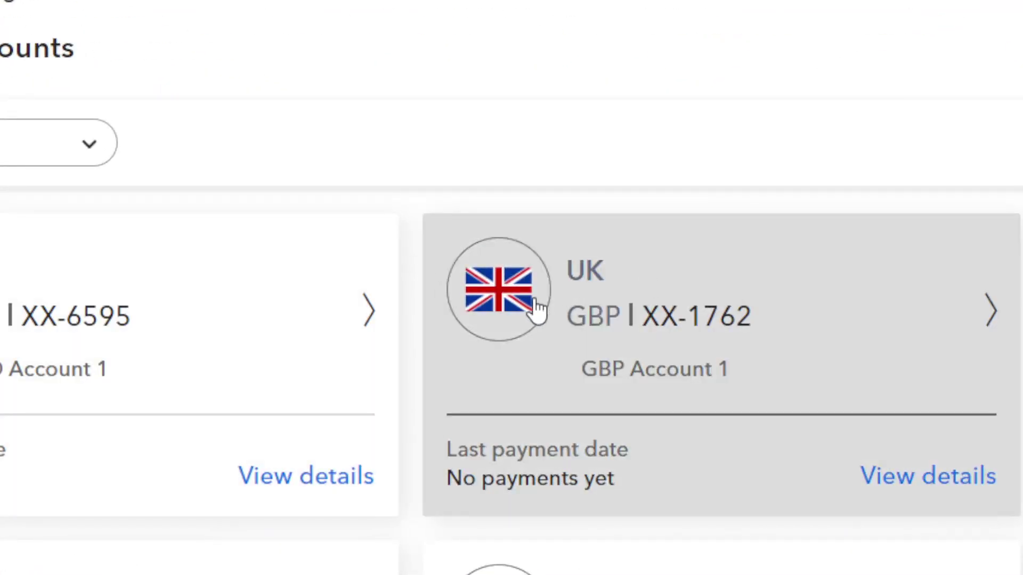
# Compare the account details of the UK GBP and USA USD receiving accounts and return to the approved accounts.
pyautogui.click(641, 313)
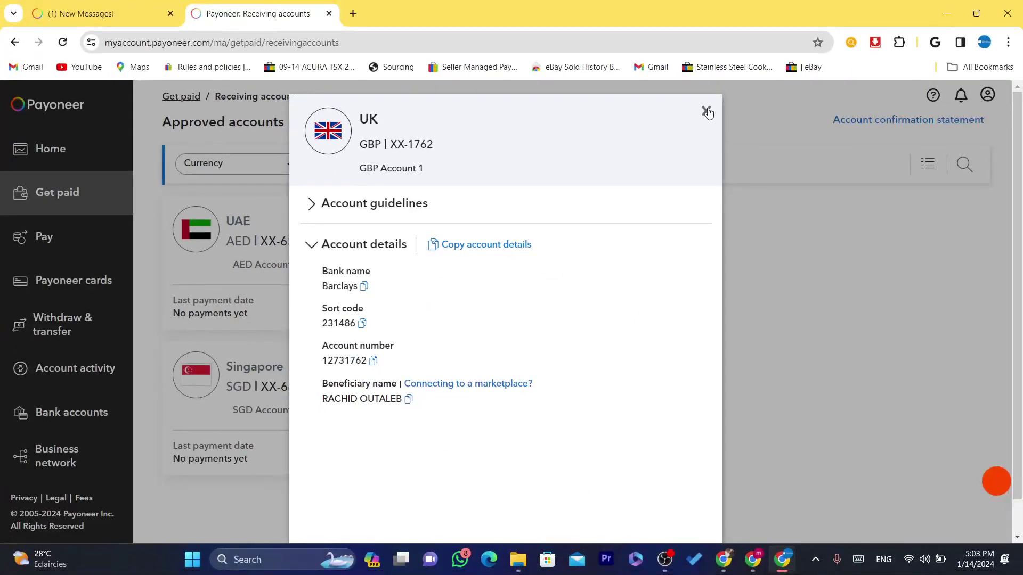
pyautogui.click(705, 111)
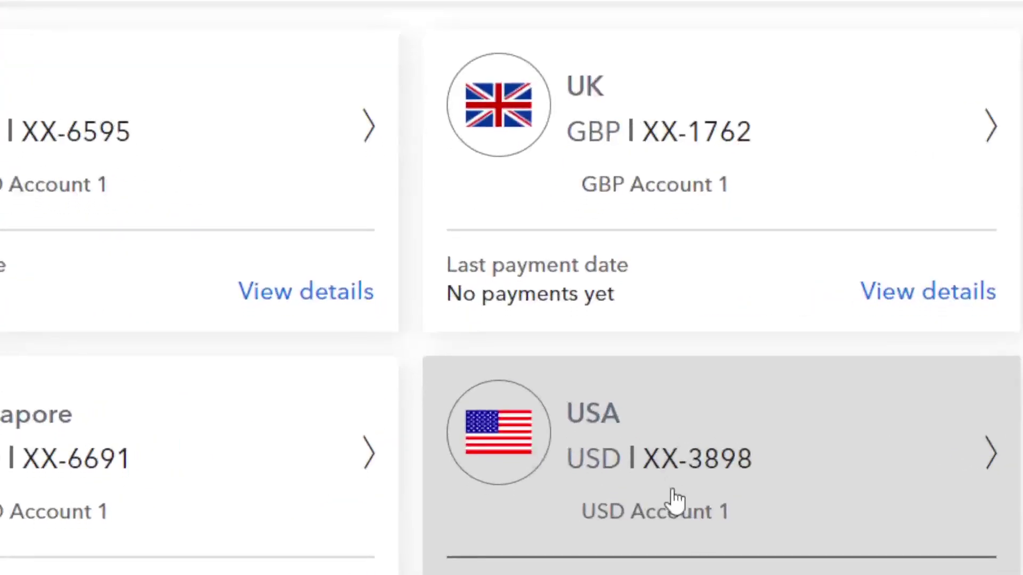
pyautogui.click(601, 457)
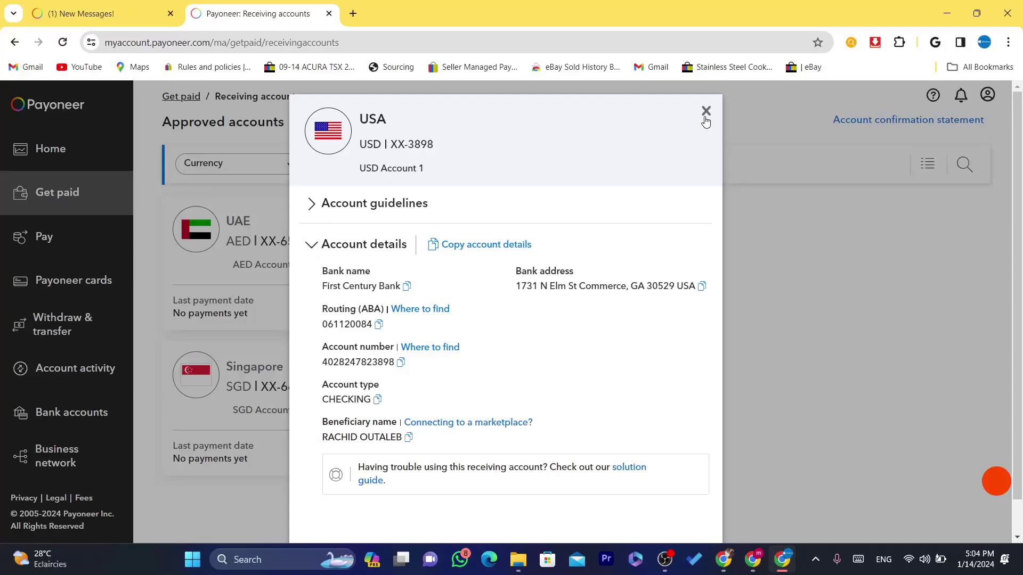
pyautogui.click(704, 114)
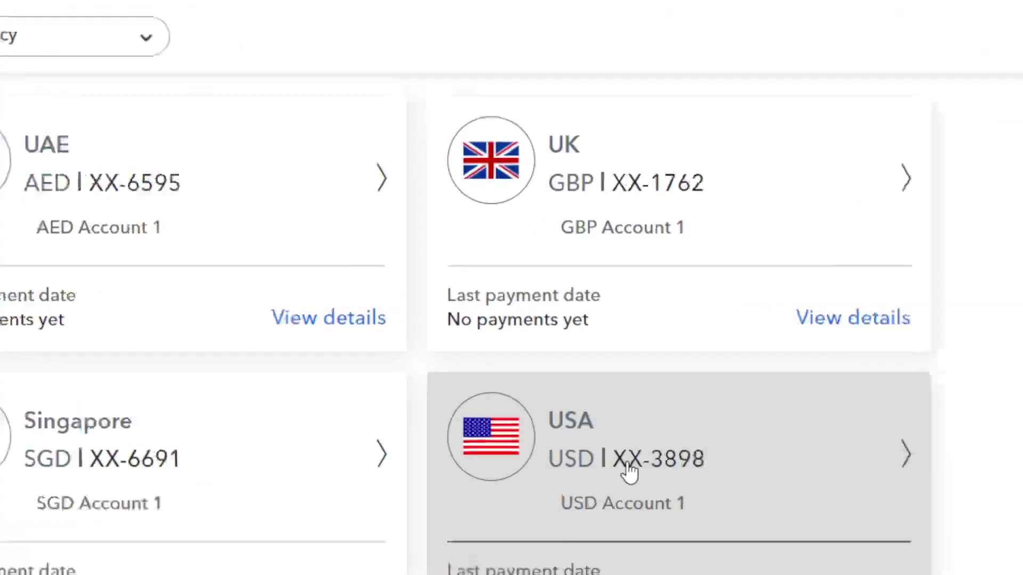
# Examine the routing (ABA) and account number entries of the USA USD account, and return to the approved accounts.
pyautogui.click(538, 387)
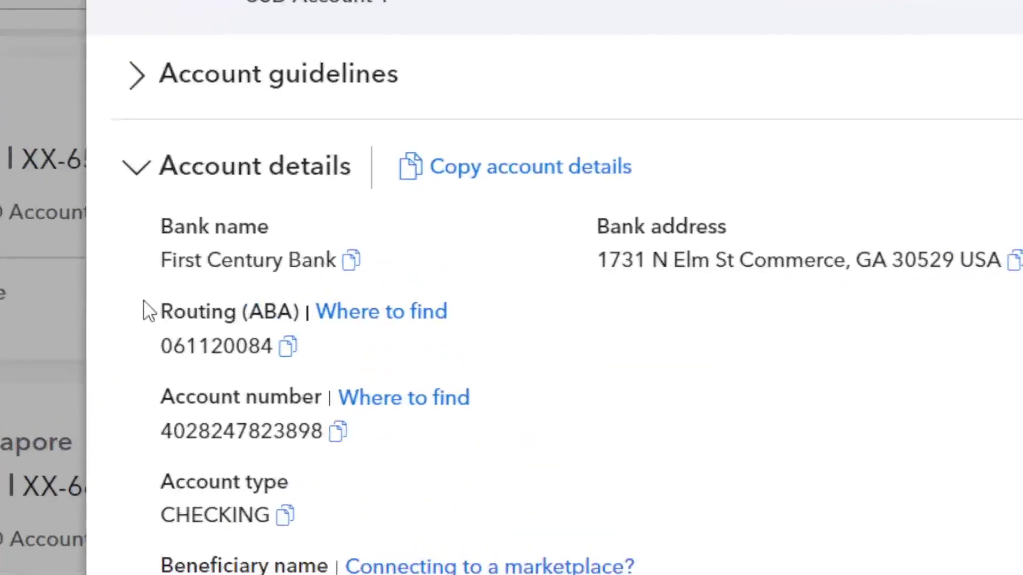
pyautogui.moveTo(152, 306); pyautogui.dragTo(401, 429)
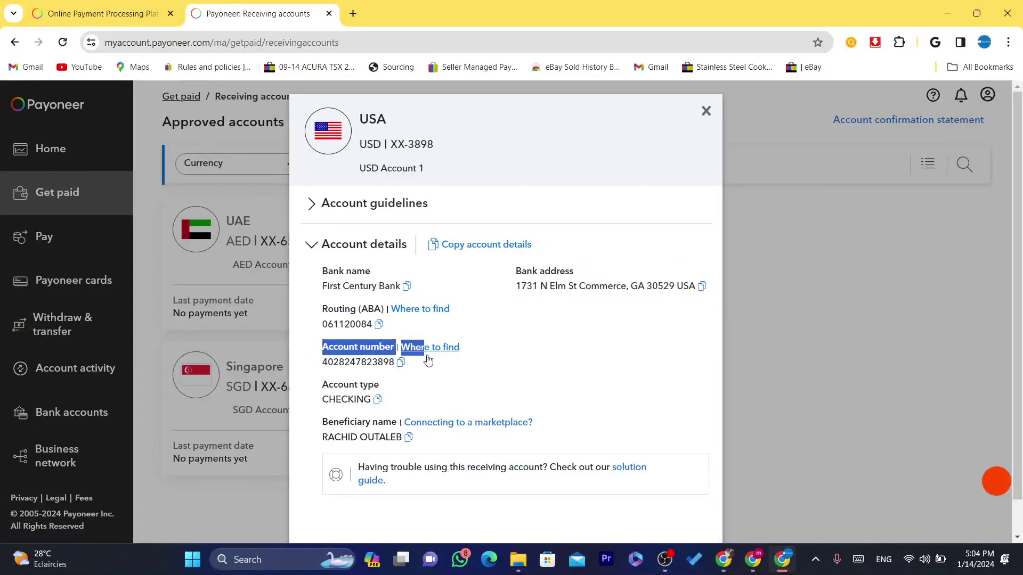
pyautogui.moveTo(428, 360); pyautogui.dragTo(420, 360)
pyautogui.moveTo(321, 302); pyautogui.dragTo(342, 313)
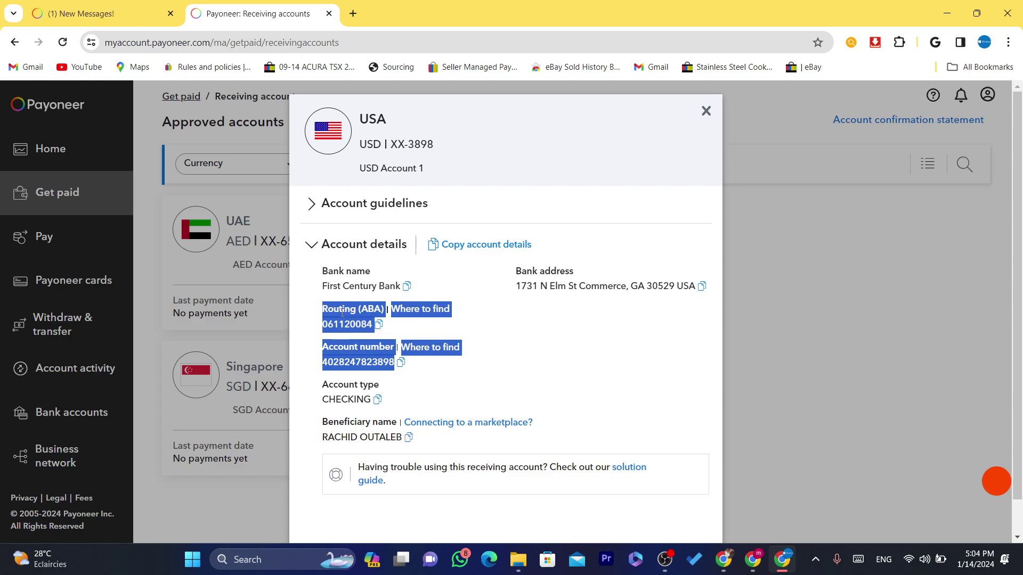
pyautogui.click(348, 343)
pyautogui.moveTo(326, 301); pyautogui.dragTo(435, 367)
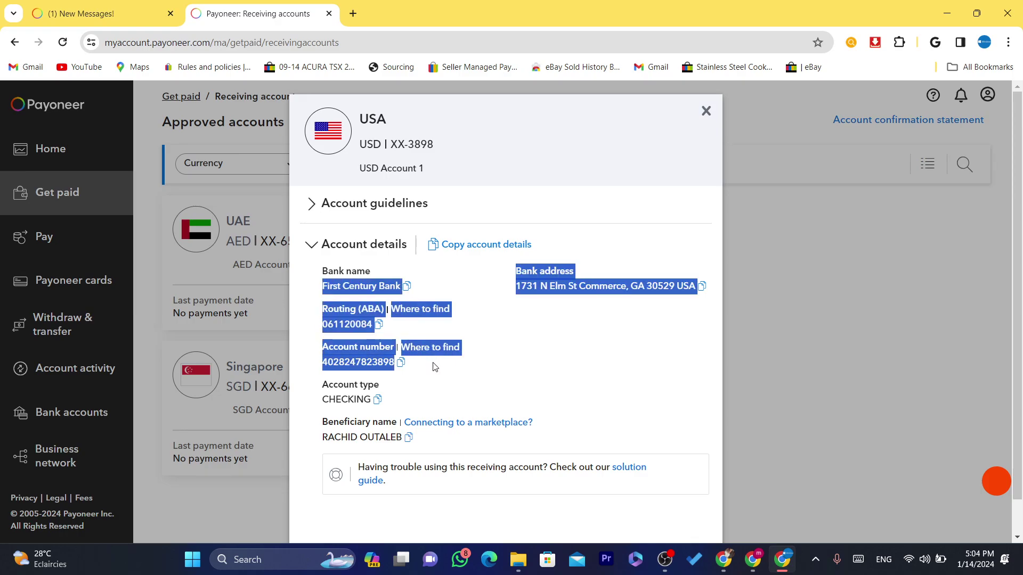
pyautogui.click(341, 322)
pyautogui.moveTo(327, 309); pyautogui.dragTo(348, 314)
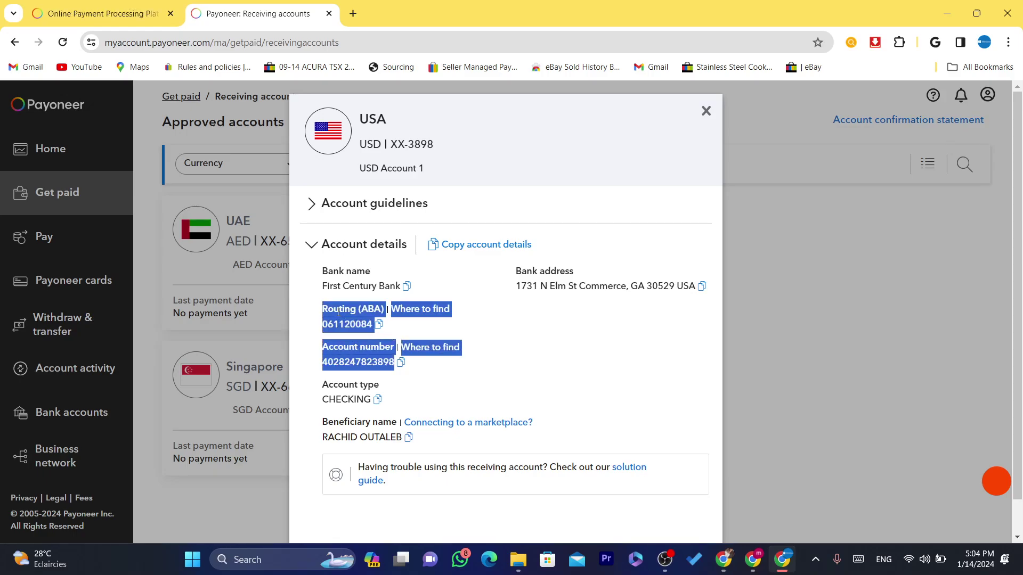
pyautogui.click(338, 311)
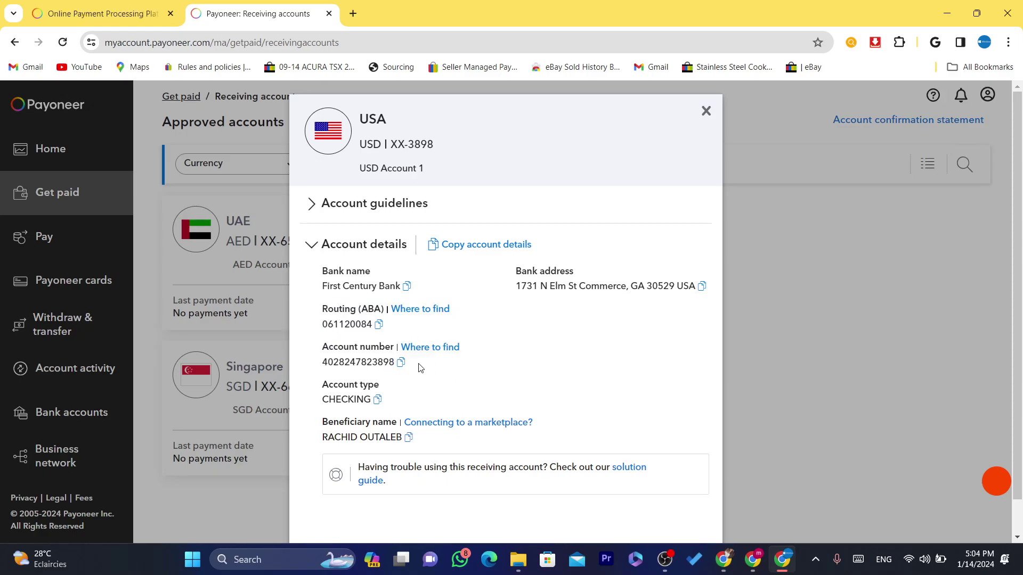
pyautogui.moveTo(418, 368); pyautogui.dragTo(333, 311)
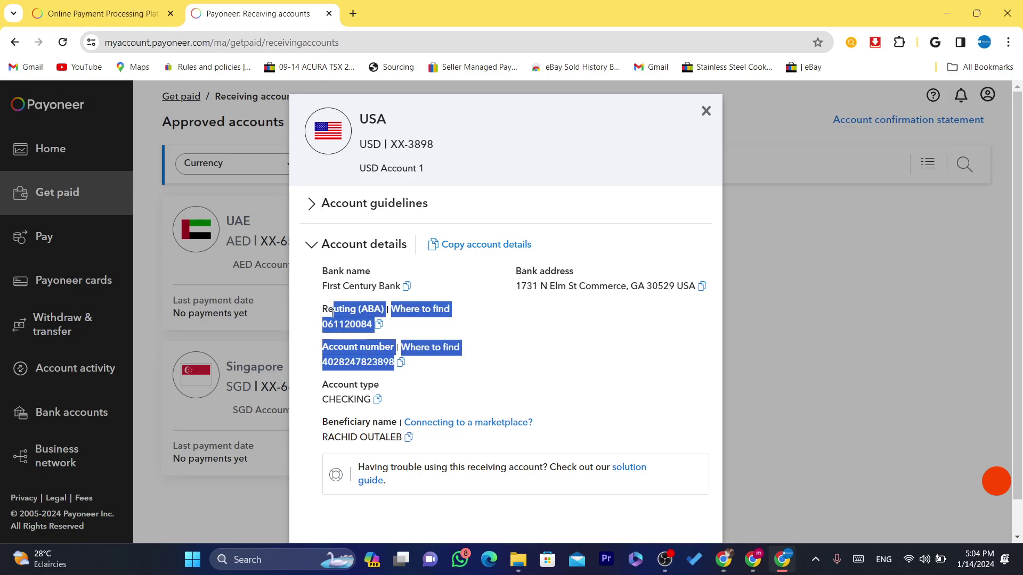
pyautogui.click(707, 109)
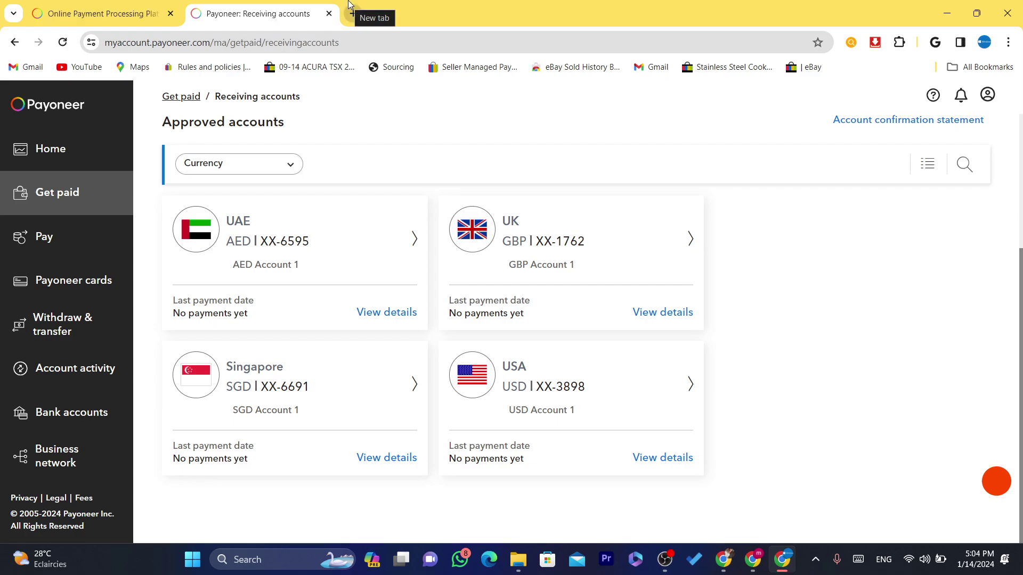
pyautogui.doubleClick(430, 38)
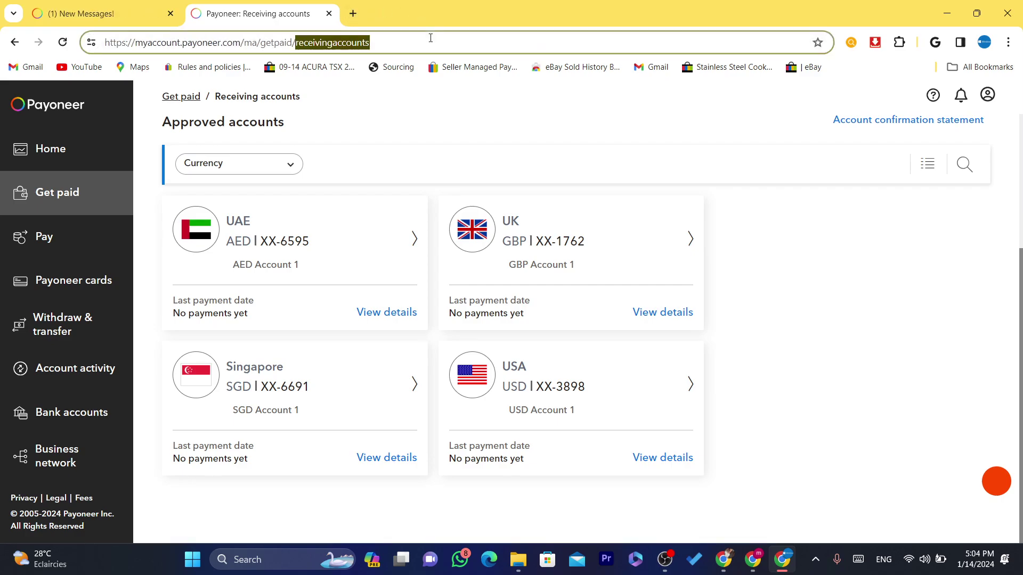
pyautogui.click(307, 128)
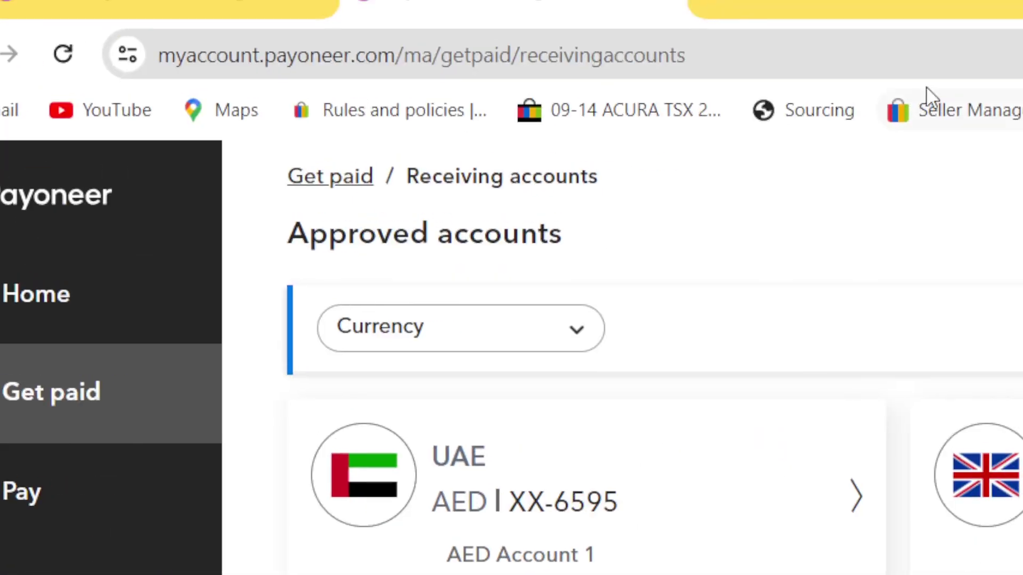
pyautogui.click(794, 86)
pyautogui.write('I would')
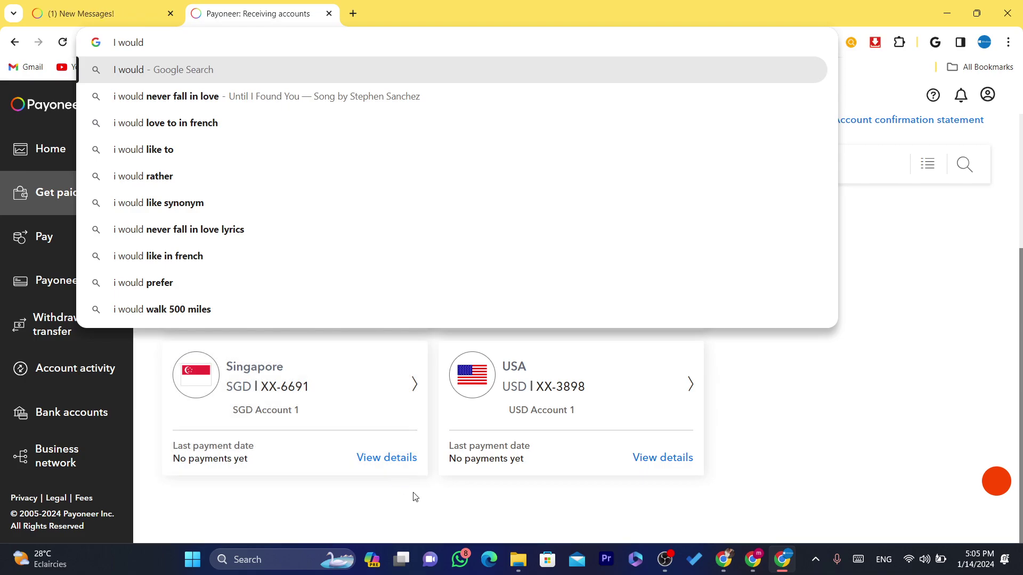
pyautogui.click(413, 493)
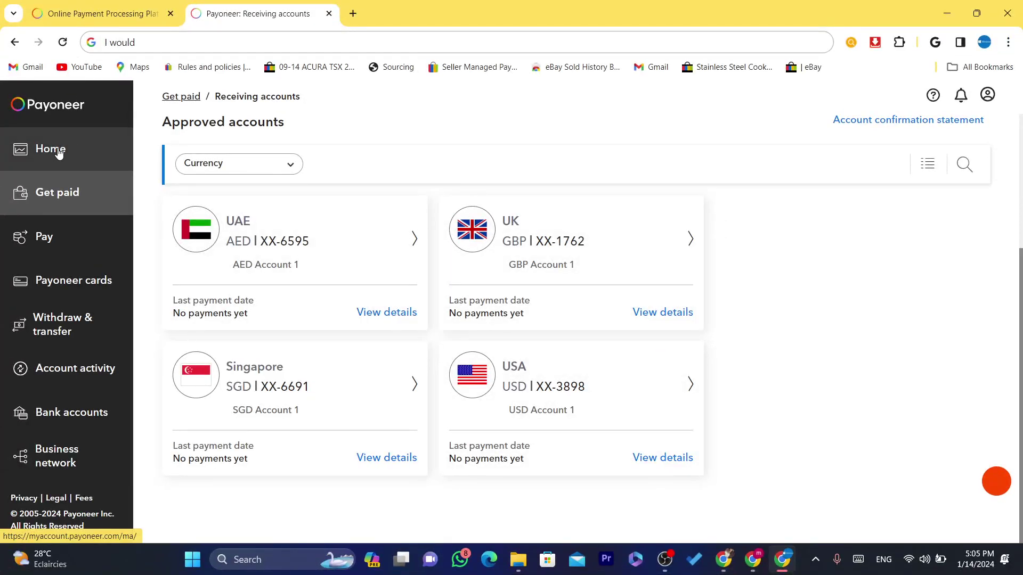
# Open the Payoneer Home page and check the USD balance among the account balances.
pyautogui.click(56, 150)
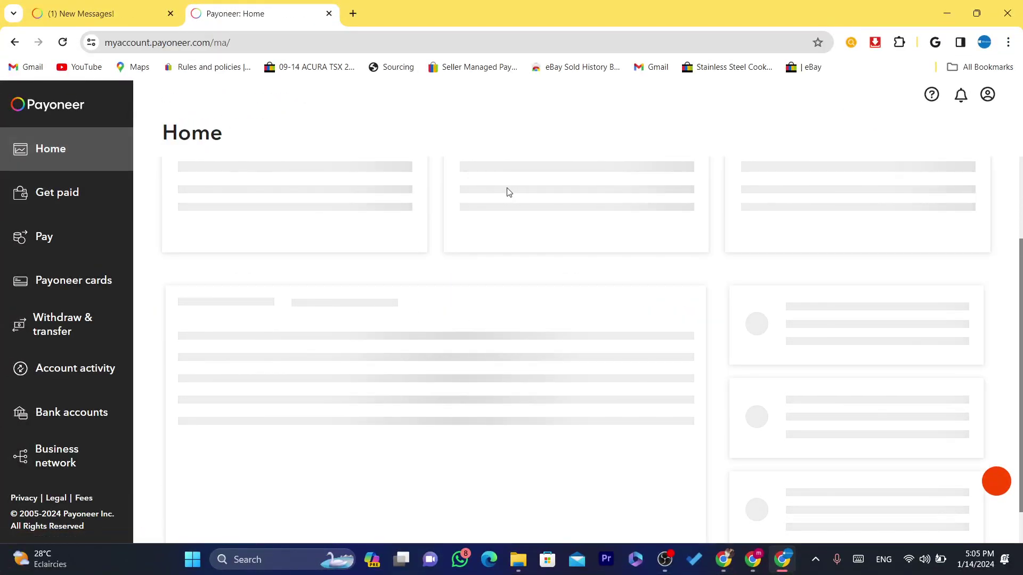
pyautogui.moveTo(195, 246); pyautogui.dragTo(334, 288)
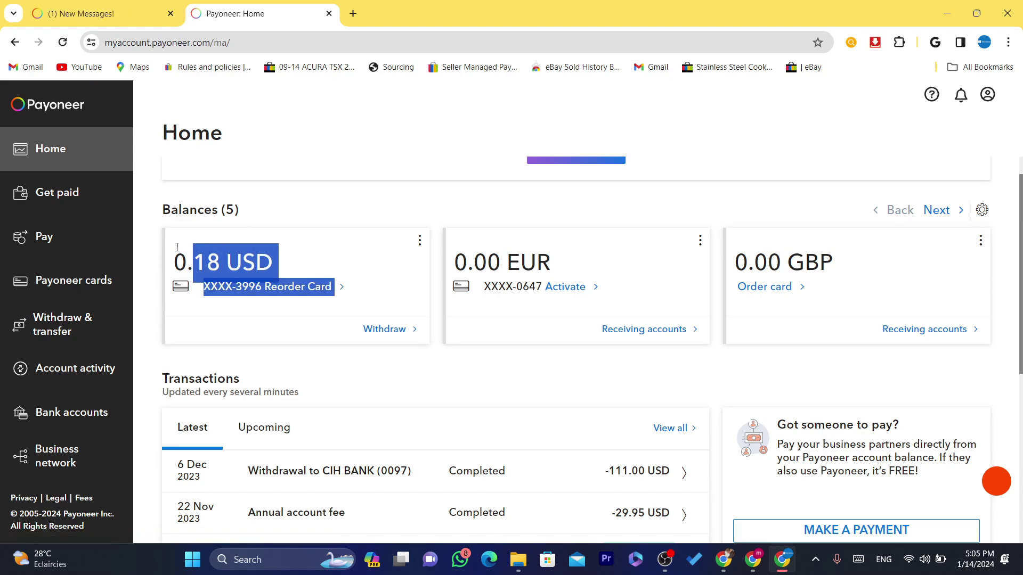
pyautogui.moveTo(176, 250); pyautogui.dragTo(371, 300)
pyautogui.click(463, 250)
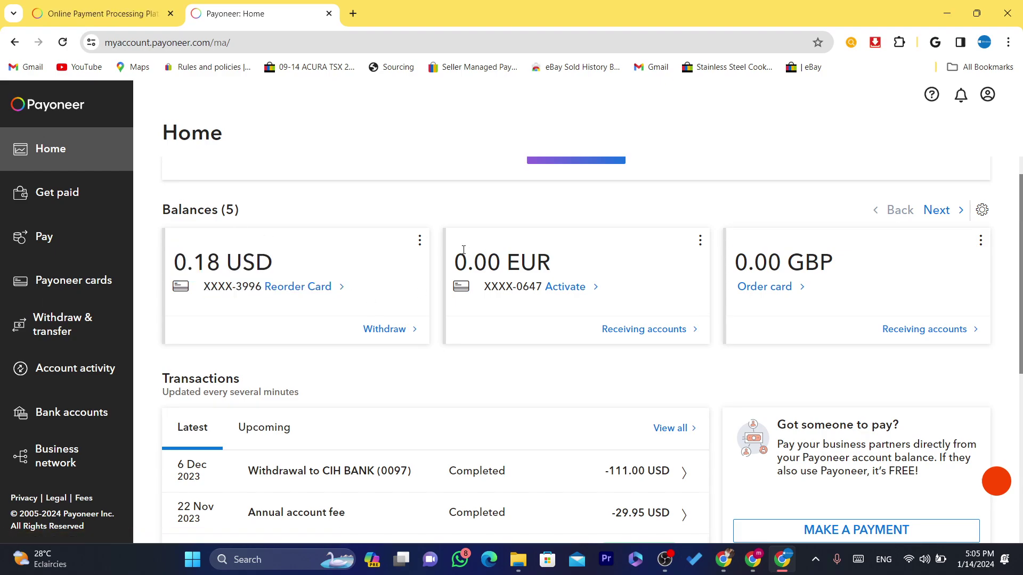